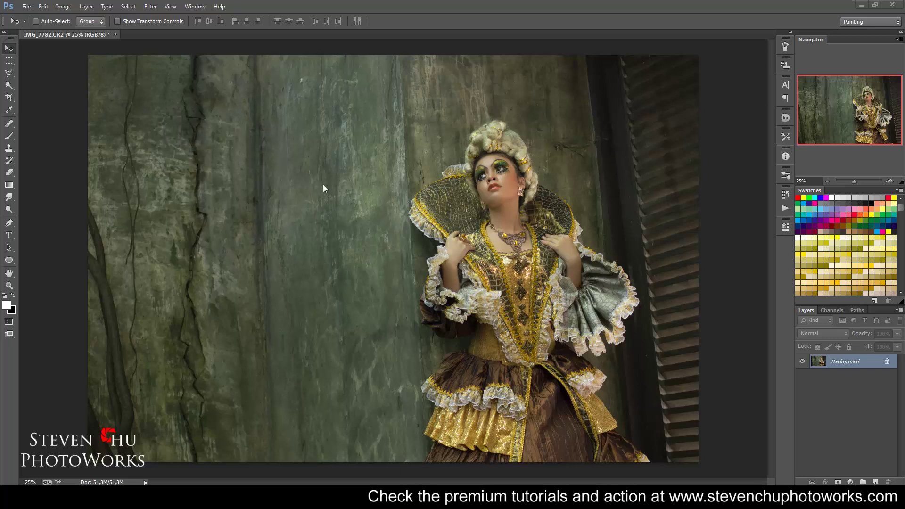
- Add a strongly brightening Curves 1 adjustment and invert its mask to black
{"action": "left_click", "coordinate": [851, 482]}
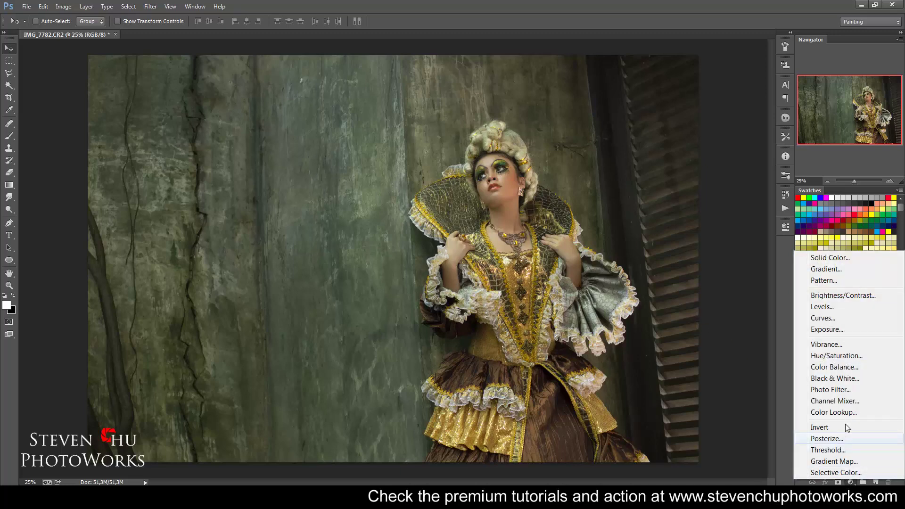
{"action": "left_click", "coordinate": [829, 319]}
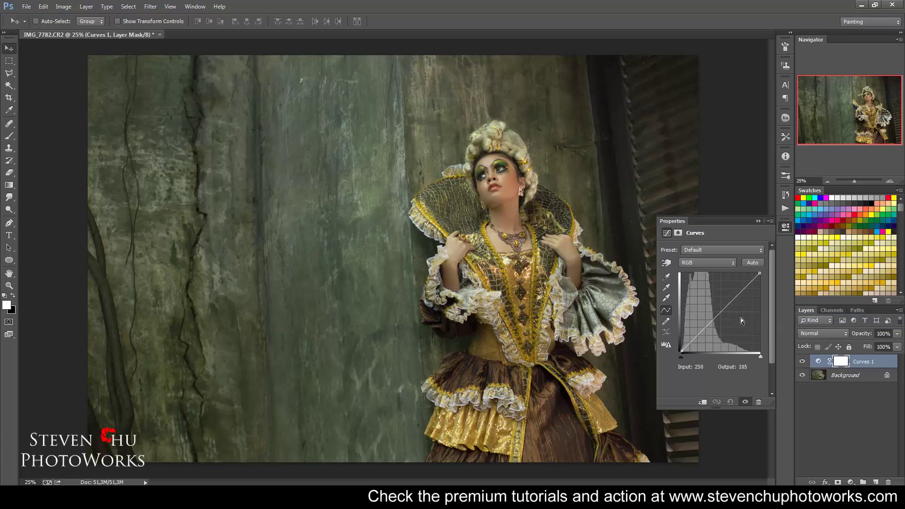
{"action": "left_click_drag", "start_coordinate": [715, 317], "coordinate": [696, 298]}
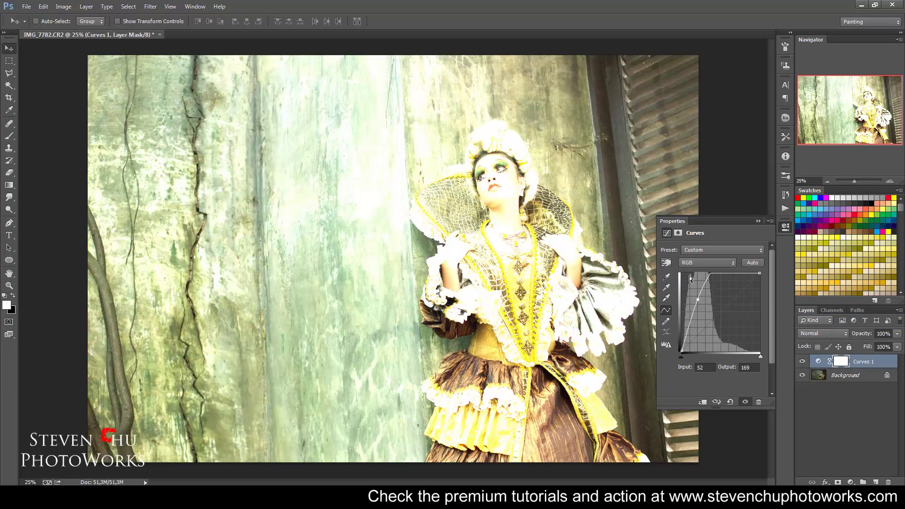
{"action": "left_click", "coordinate": [758, 222]}
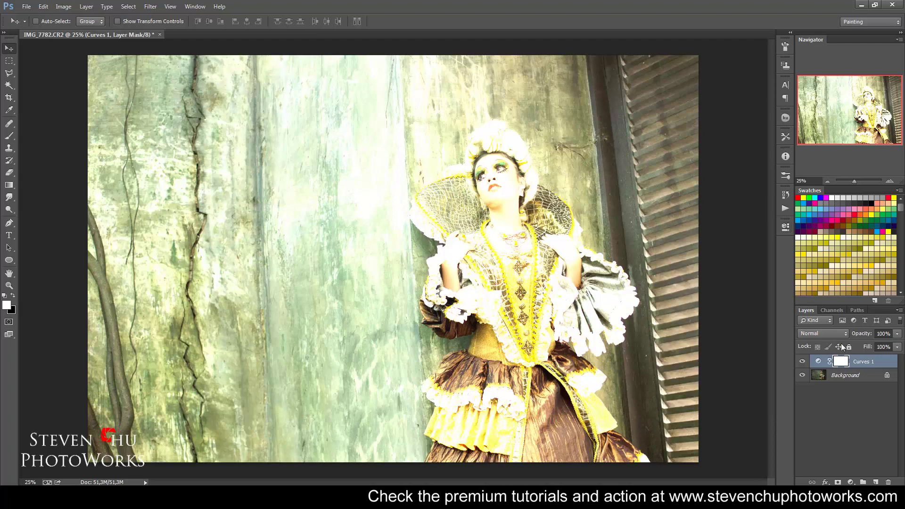
{"action": "double_click", "coordinate": [844, 364]}
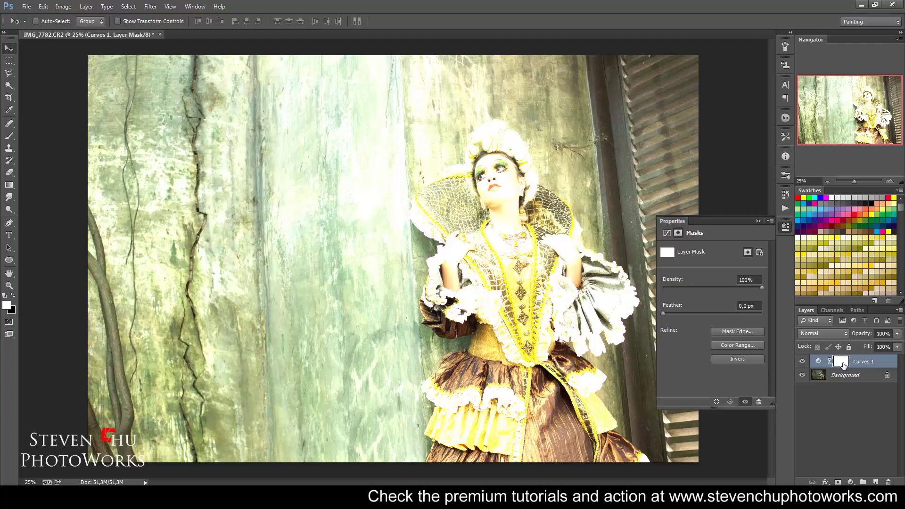
{"action": "left_click", "coordinate": [737, 360]}
{"action": "left_click", "coordinate": [758, 221]}
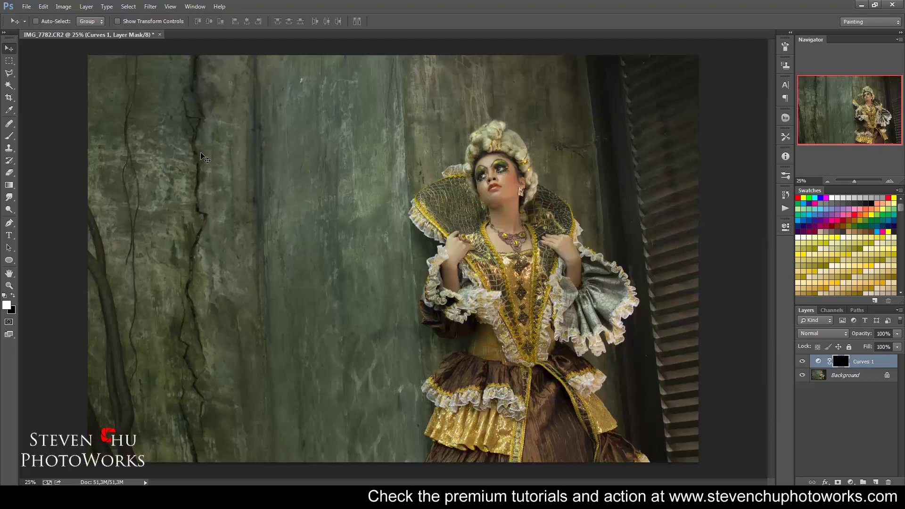
- With the Polygonal Lasso, outline the upper diagonal rays from the top edge toward the collar
{"action": "left_click", "coordinate": [14, 77]}
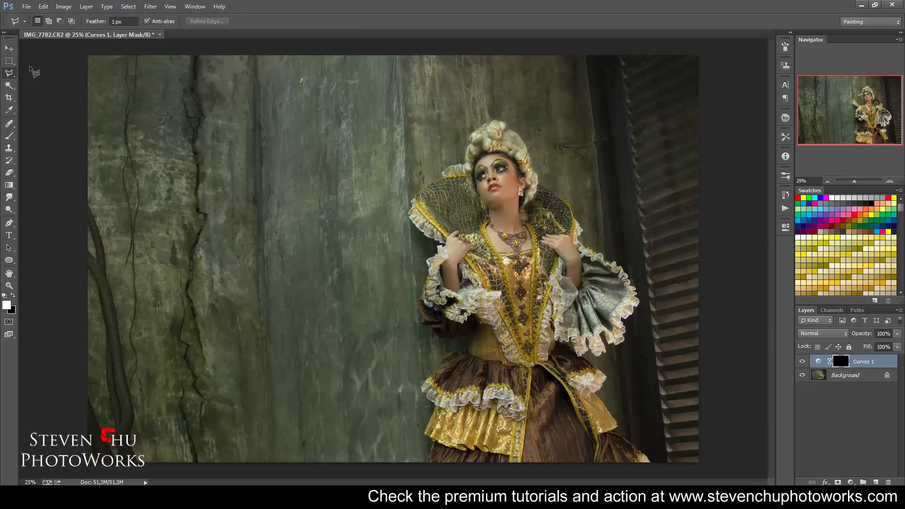
{"action": "left_click", "coordinate": [342, 47]}
{"action": "left_click", "coordinate": [444, 140]}
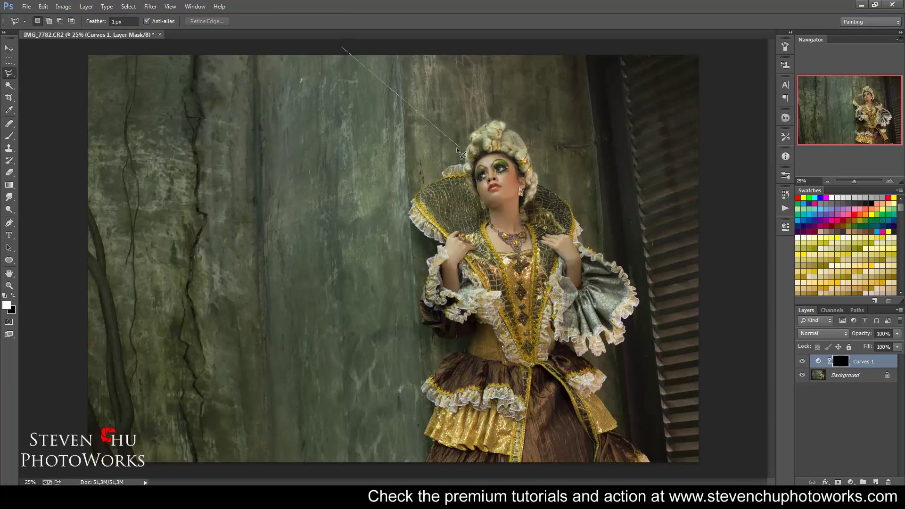
{"action": "left_click", "coordinate": [283, 46]}
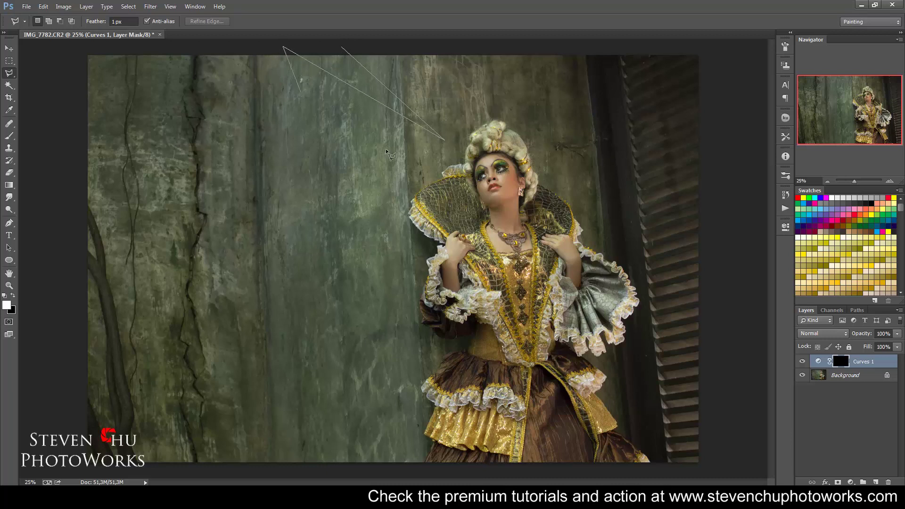
{"action": "left_click", "coordinate": [426, 165]}
{"action": "left_click", "coordinate": [197, 51]}
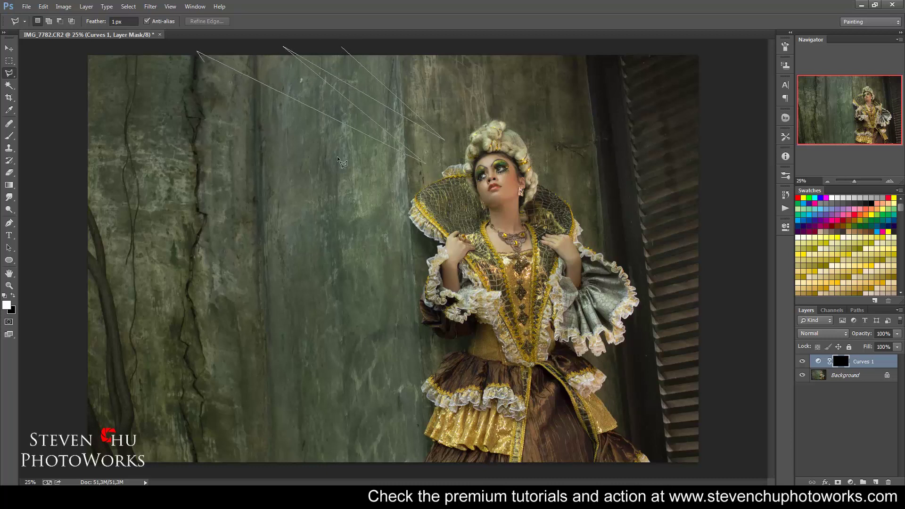
{"action": "left_click", "coordinate": [407, 203]}
{"action": "left_click", "coordinate": [119, 53]}
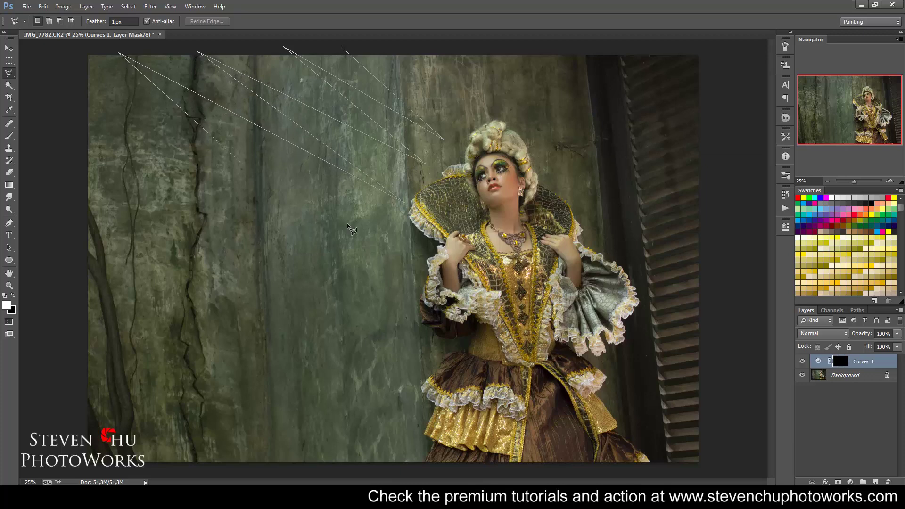
{"action": "left_click", "coordinate": [396, 231]}
{"action": "left_click", "coordinate": [70, 84]}
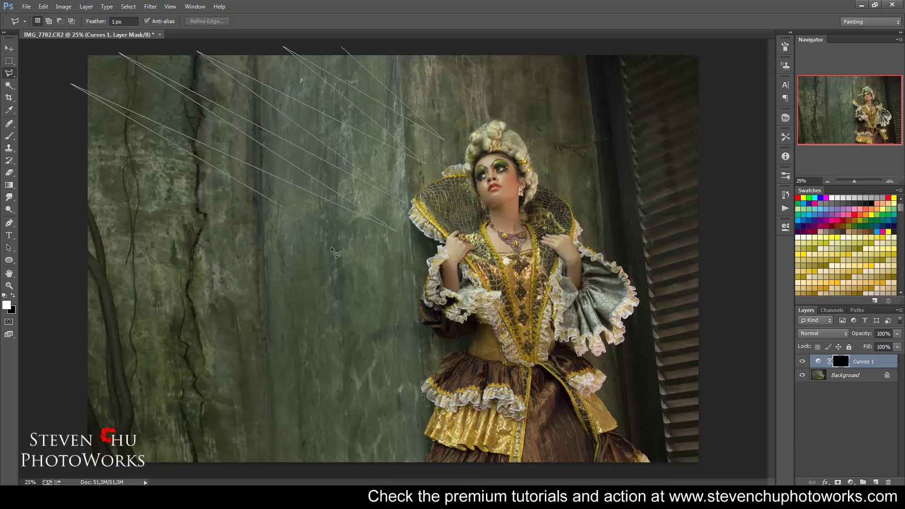
{"action": "left_click", "coordinate": [380, 268]}
- Outline the lower rays, run the outline back along the top edge, and close the selection
{"action": "left_click", "coordinate": [77, 167]}
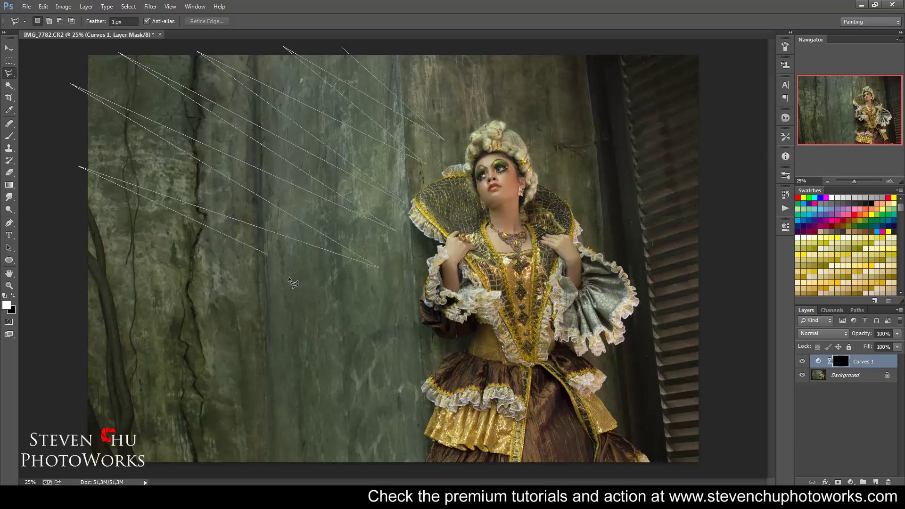
{"action": "left_click", "coordinate": [288, 277]}
{"action": "left_click", "coordinate": [73, 216]}
{"action": "left_click", "coordinate": [231, 297]}
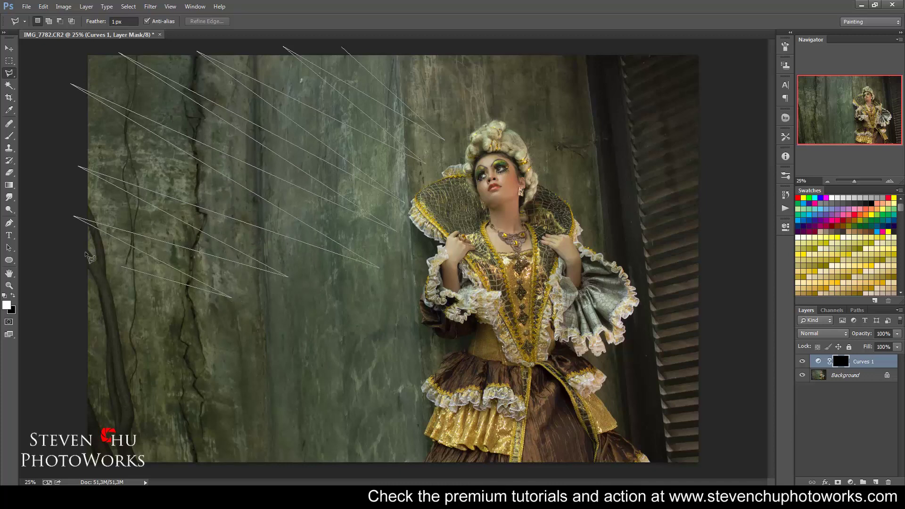
{"action": "left_click", "coordinate": [58, 251]}
{"action": "left_click", "coordinate": [140, 288]}
{"action": "left_click", "coordinate": [56, 289]}
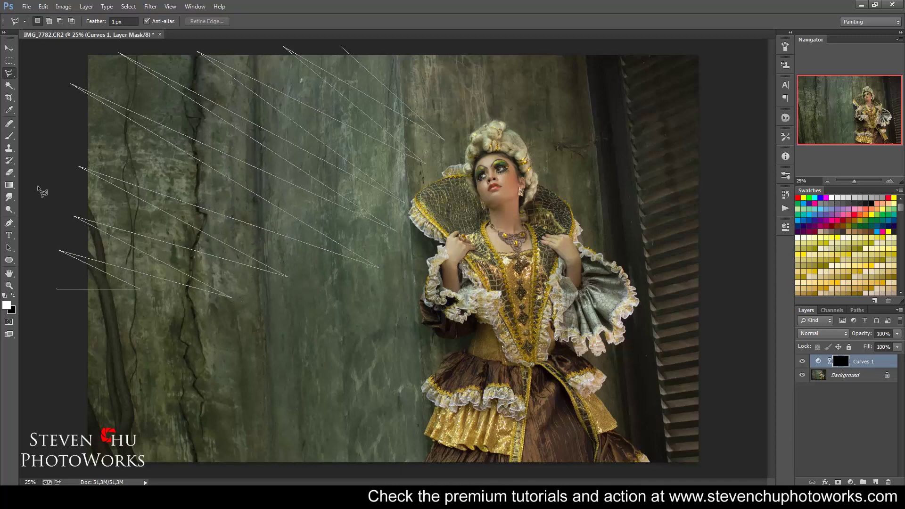
{"action": "left_click", "coordinate": [39, 58]}
{"action": "left_click", "coordinate": [123, 43]}
{"action": "left_click", "coordinate": [289, 49]}
{"action": "key", "text": "BackSpace"}
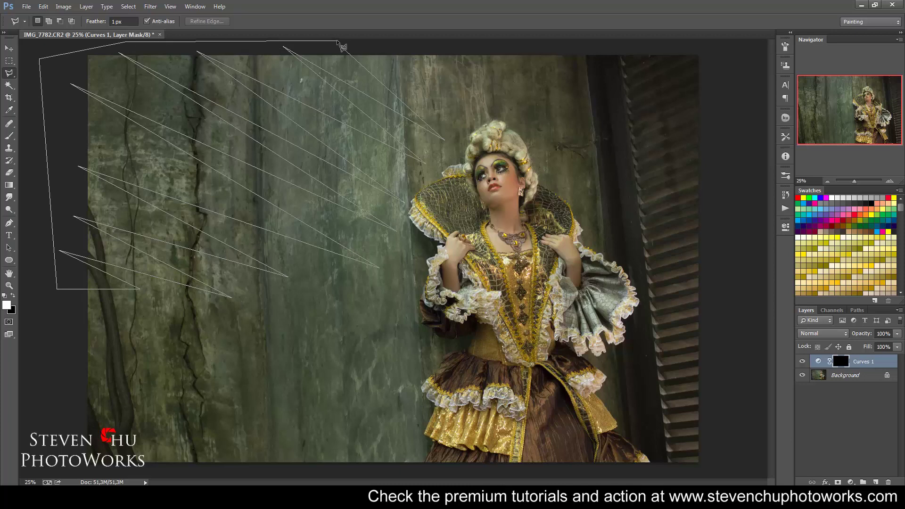
{"action": "left_click", "coordinate": [422, 45]}
{"action": "left_click", "coordinate": [464, 104]}
{"action": "double_click", "coordinate": [343, 48]}
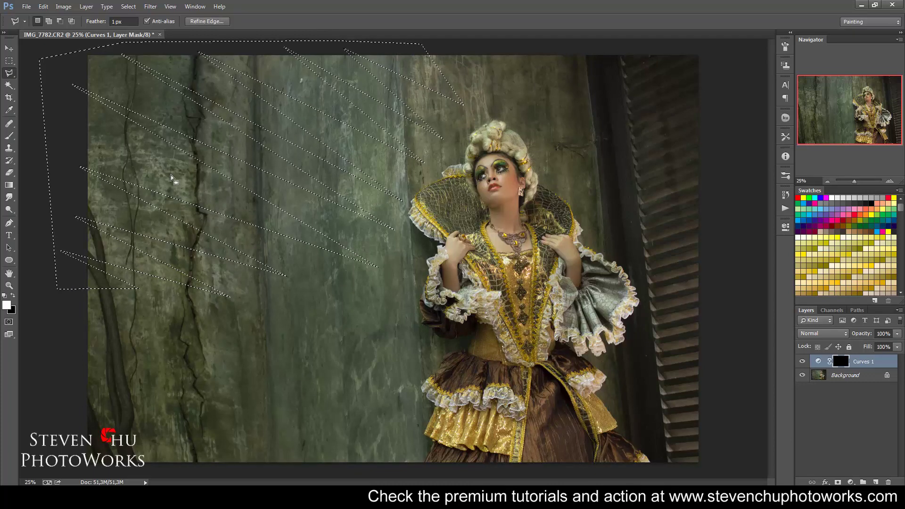
- Fill the ray selection white on the Curves 1 mask with the Paint Bucket, then deselect
{"action": "left_click", "coordinate": [12, 187]}
{"action": "left_click_drag", "start_coordinate": [11, 191], "coordinate": [54, 192]}
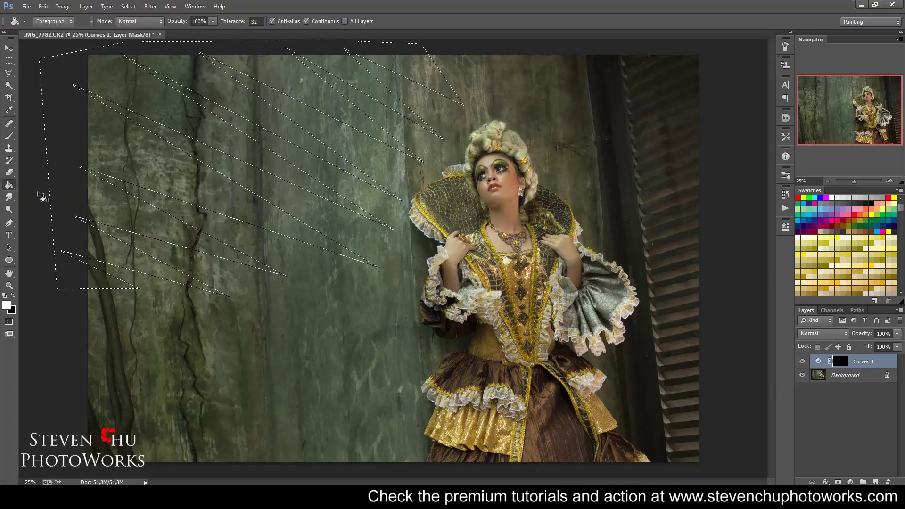
{"action": "right_click", "coordinate": [11, 188]}
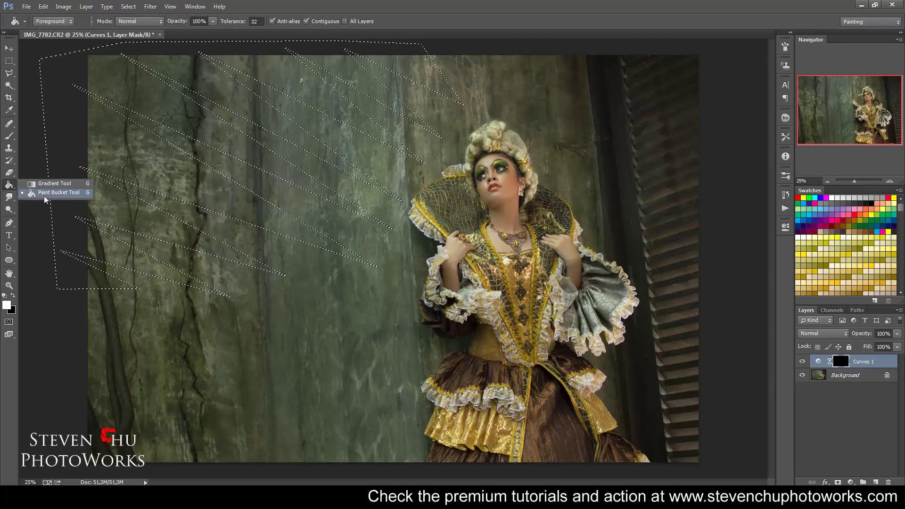
{"action": "left_click", "coordinate": [50, 193]}
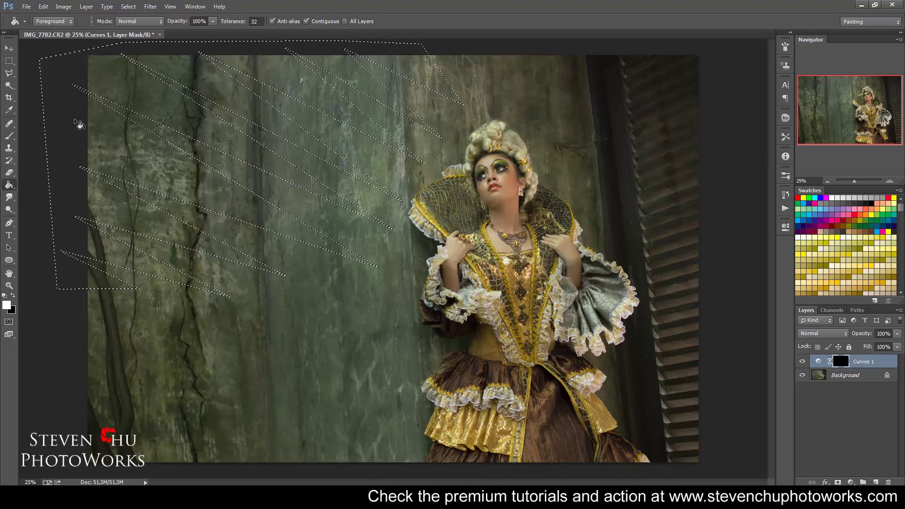
{"action": "left_click", "coordinate": [55, 22]}
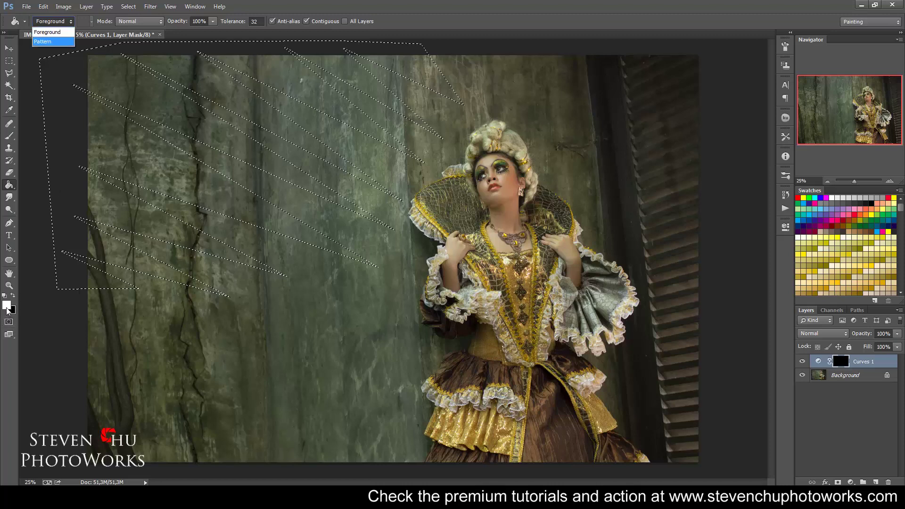
{"action": "left_click", "coordinate": [58, 32]}
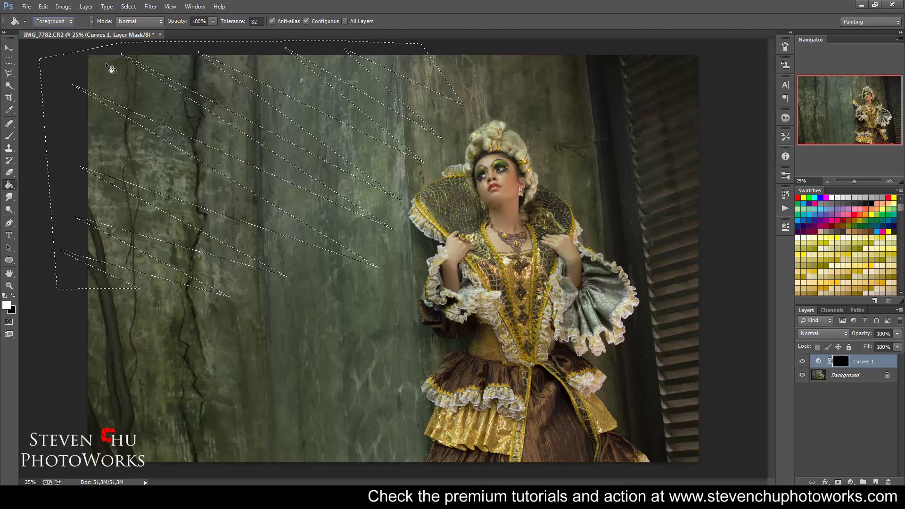
{"action": "left_click", "coordinate": [140, 121]}
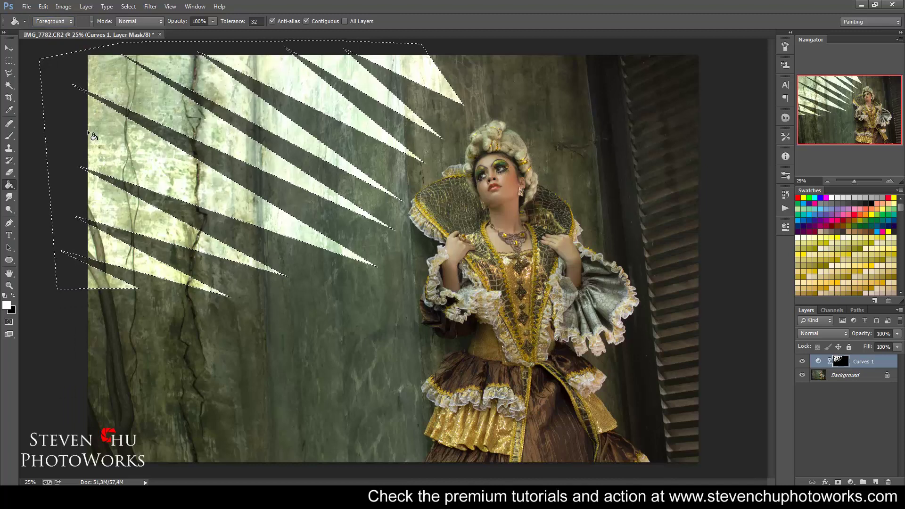
{"action": "left_click", "coordinate": [129, 6]}
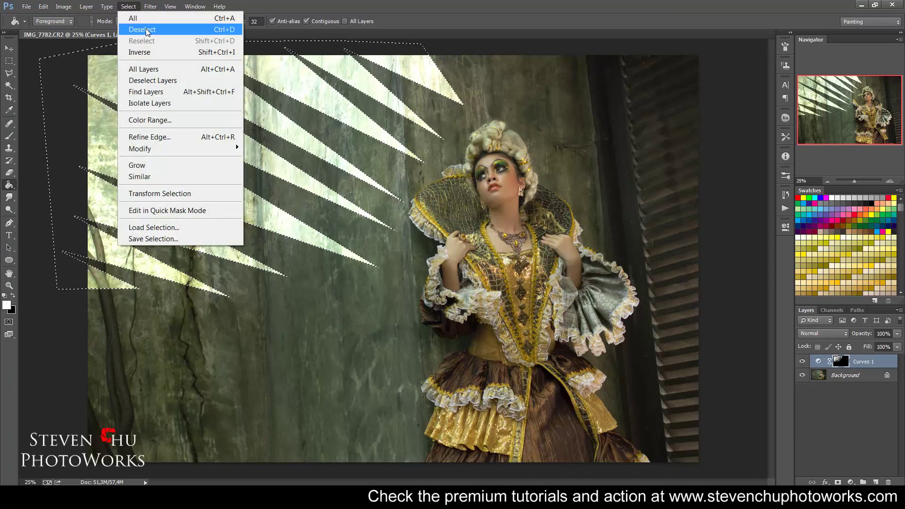
{"action": "left_click", "coordinate": [141, 30]}
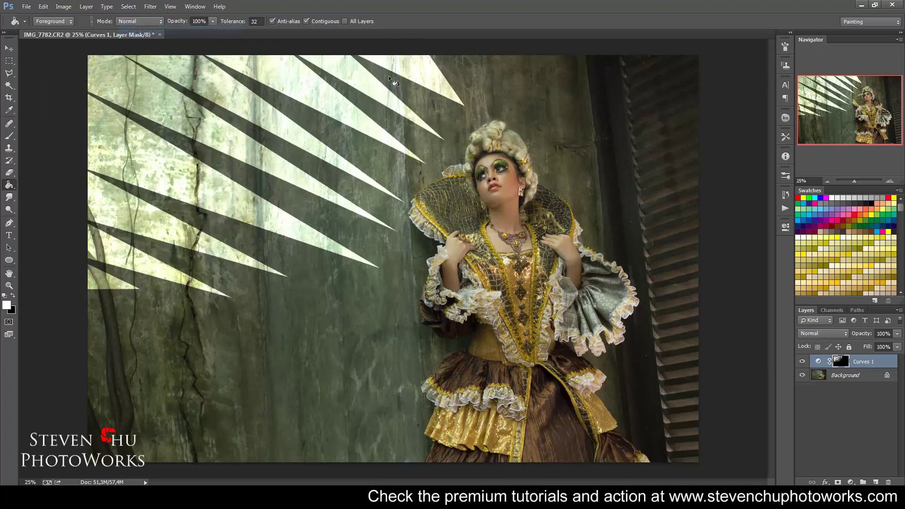
- Apply a Motion Blur of -28° angle and 1719 pixels distance to the Curves 1 mask
{"action": "left_click", "coordinate": [151, 6]}
{"action": "mouse_move", "coordinate": [158, 137]}
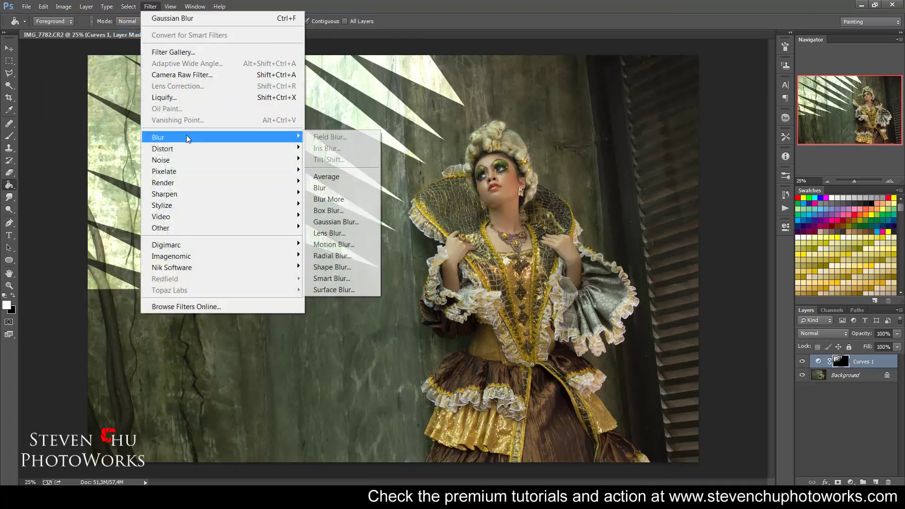
{"action": "left_click", "coordinate": [352, 245]}
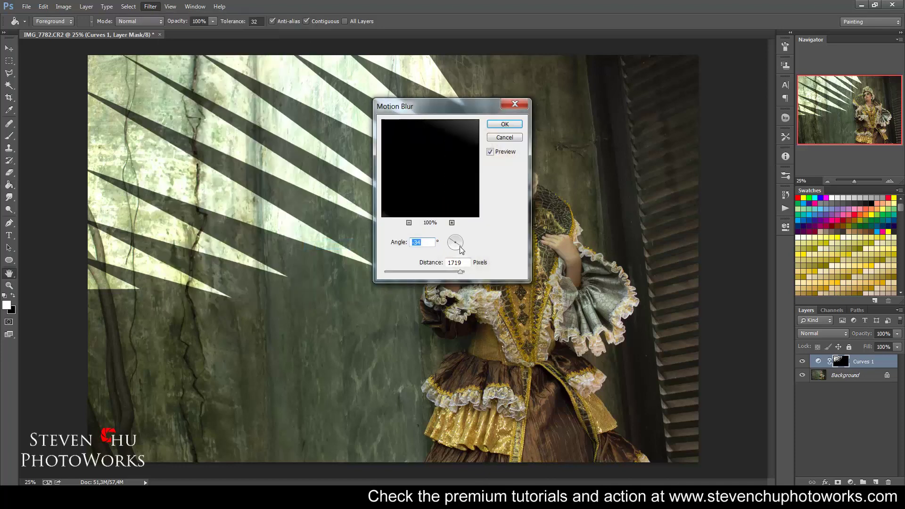
{"action": "left_click_drag", "start_coordinate": [461, 249], "coordinate": [464, 249]}
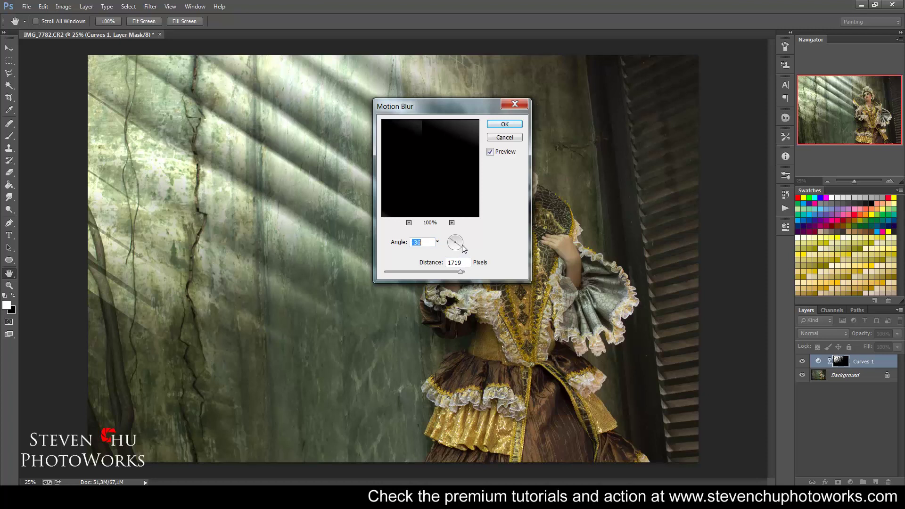
{"action": "left_click", "coordinate": [415, 202]}
{"action": "left_click", "coordinate": [410, 222]}
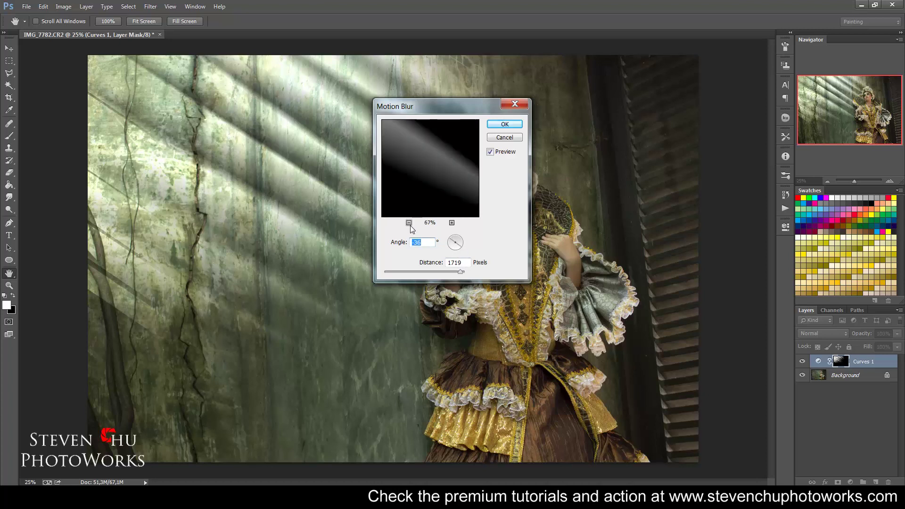
{"action": "left_click", "coordinate": [409, 222]}
{"action": "left_click", "coordinate": [410, 223]}
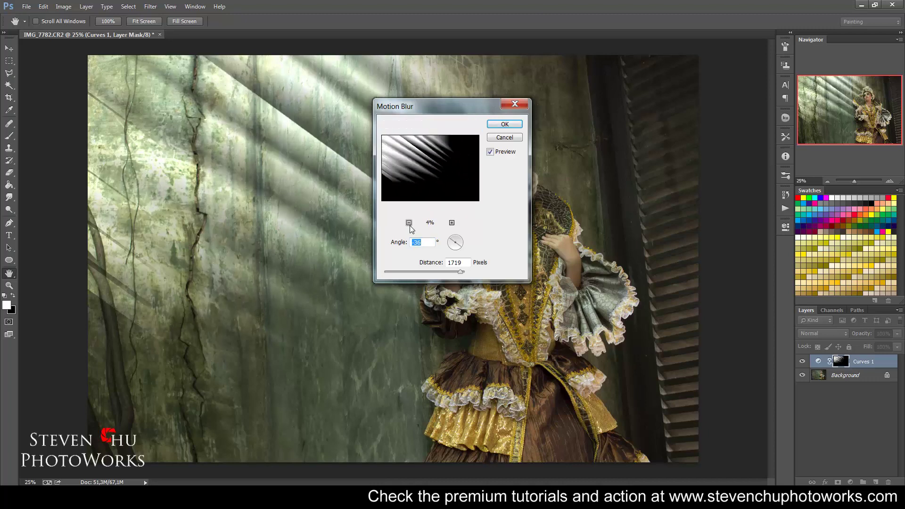
{"action": "left_click", "coordinate": [458, 248]}
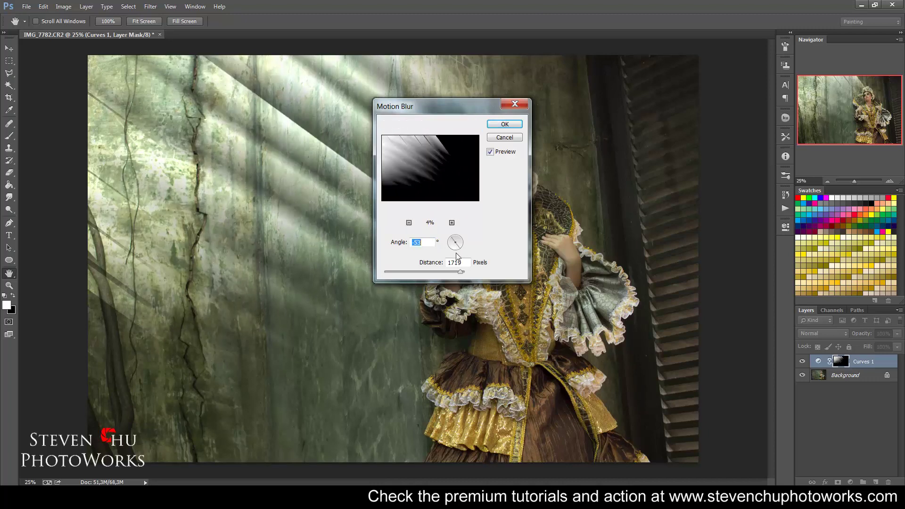
{"action": "left_click_drag", "start_coordinate": [457, 247], "coordinate": [463, 246]}
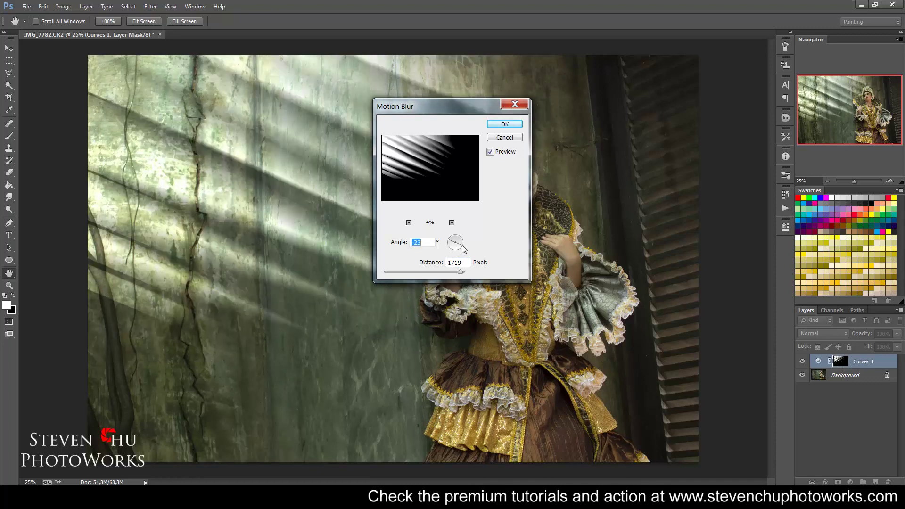
{"action": "left_click_drag", "start_coordinate": [462, 247], "coordinate": [462, 246]}
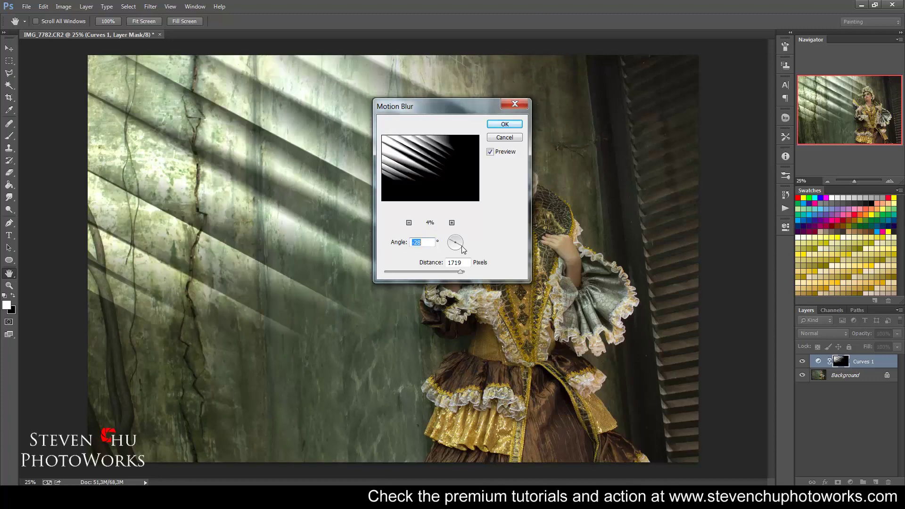
{"action": "left_click", "coordinate": [505, 124]}
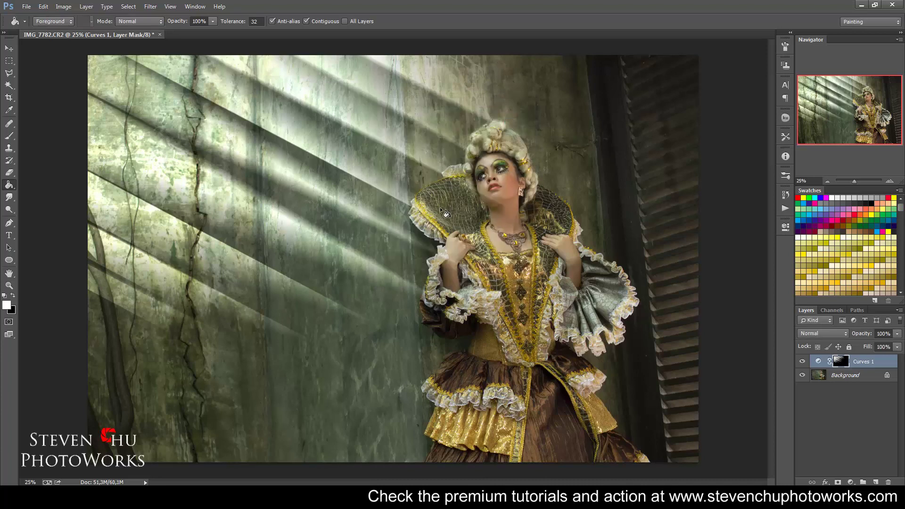
- Reapply the Motion Blur to the rays mask three more times
{"action": "left_click", "coordinate": [148, 6]}
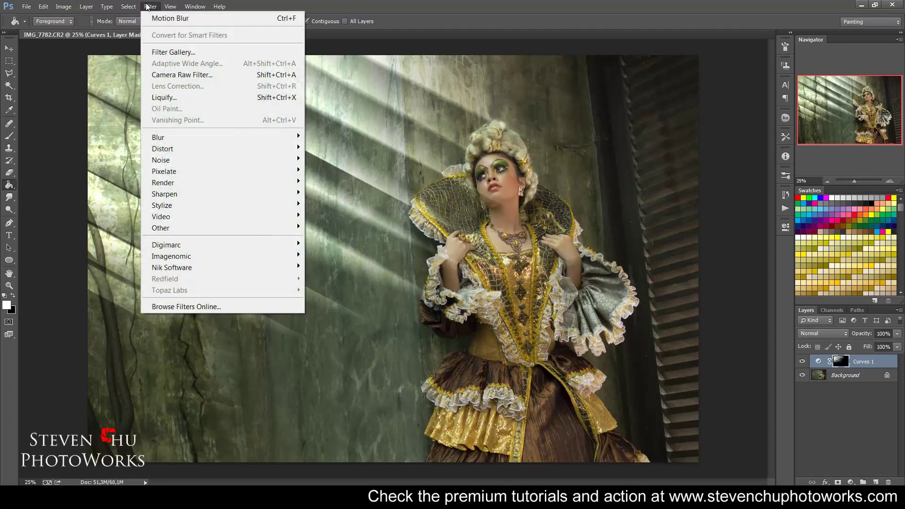
{"action": "left_click", "coordinate": [162, 19]}
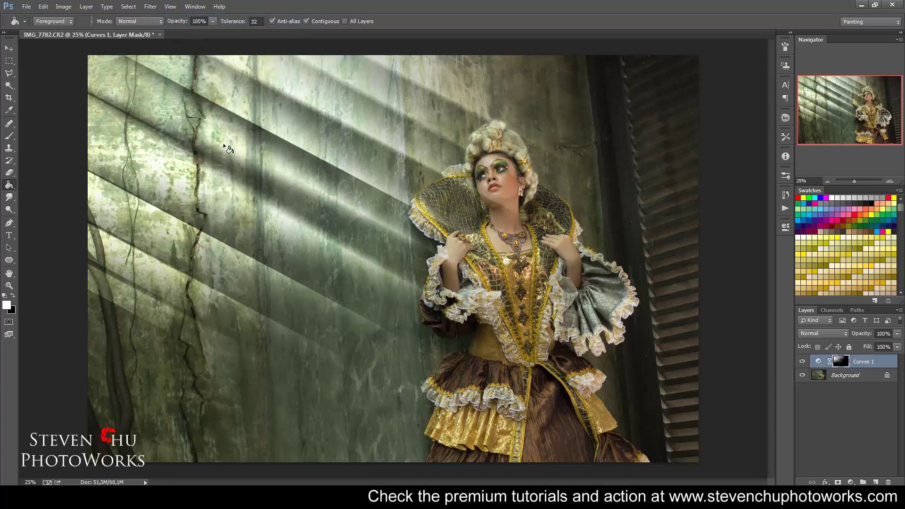
{"action": "left_click", "coordinate": [158, 10]}
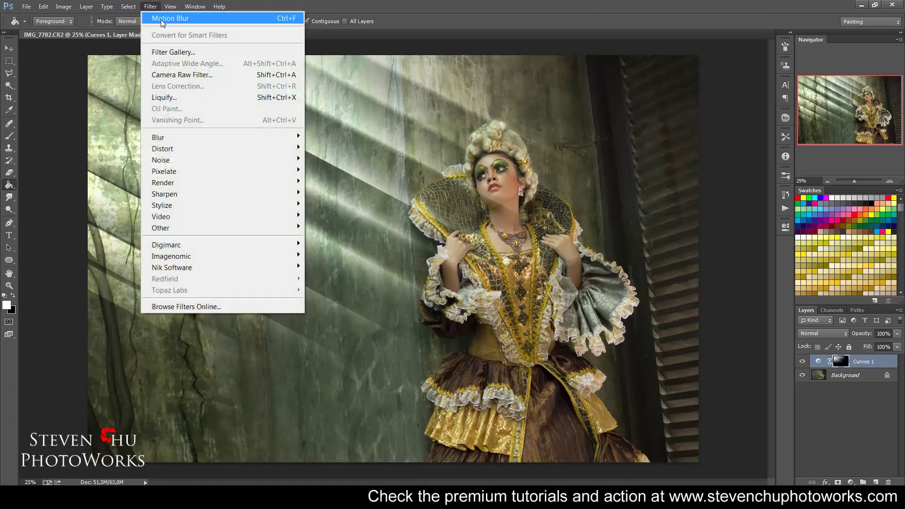
{"action": "left_click", "coordinate": [171, 19]}
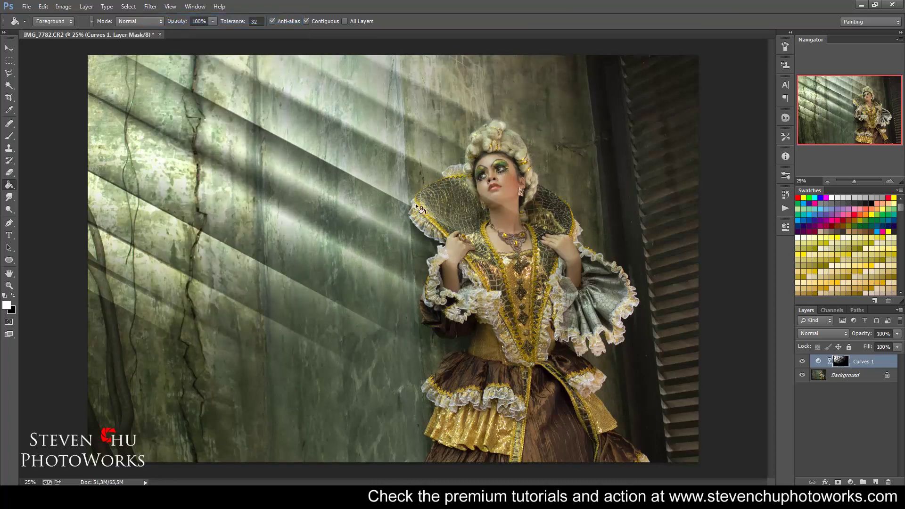
- Apply a Gaussian Blur with a 48,3-pixel radius to the rays mask
{"action": "left_click", "coordinate": [153, 6]}
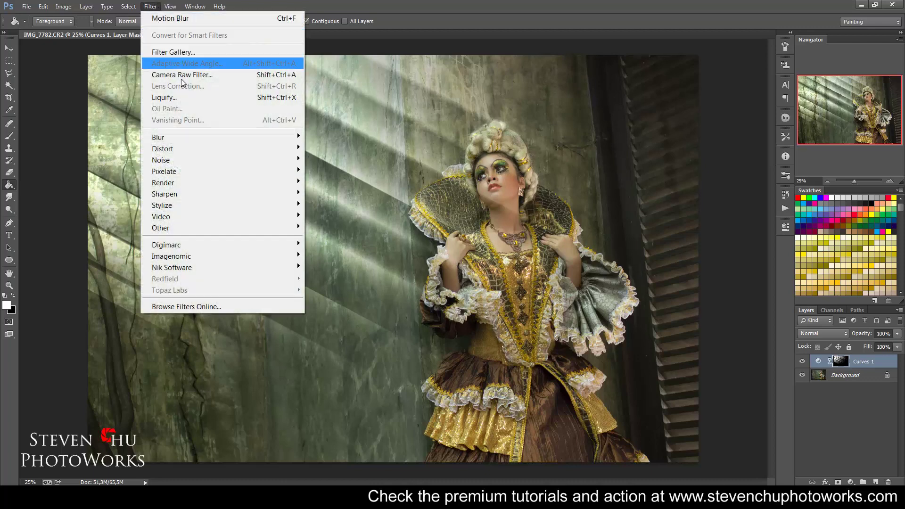
{"action": "mouse_move", "coordinate": [158, 137]}
{"action": "left_click", "coordinate": [366, 221]}
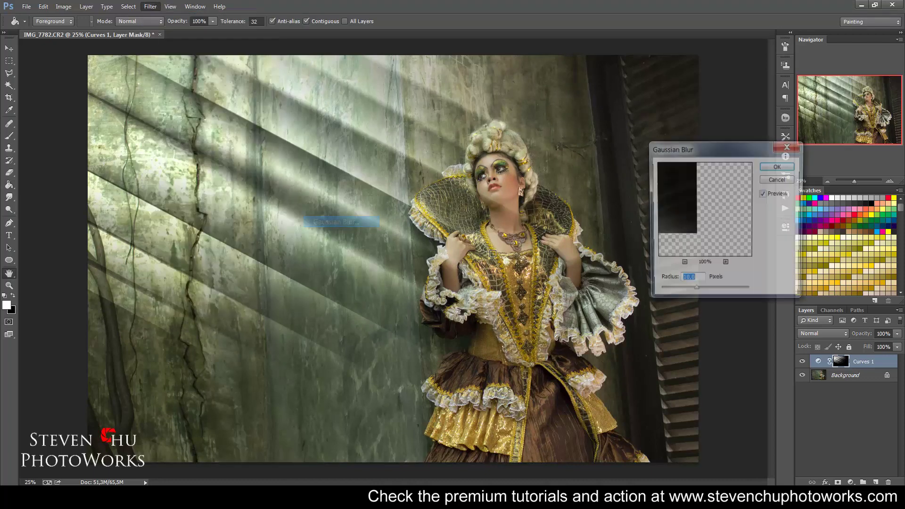
{"action": "left_click", "coordinate": [710, 292]}
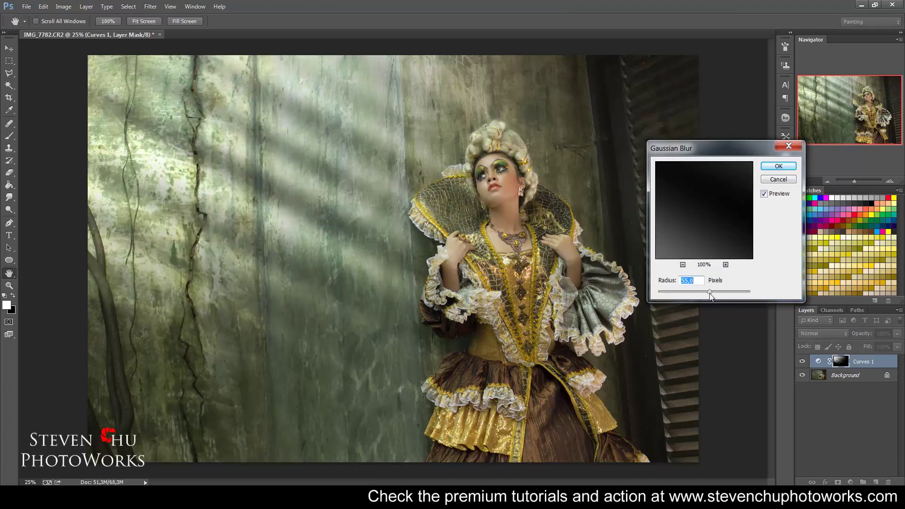
{"action": "left_click_drag", "start_coordinate": [710, 291], "coordinate": [703, 291]}
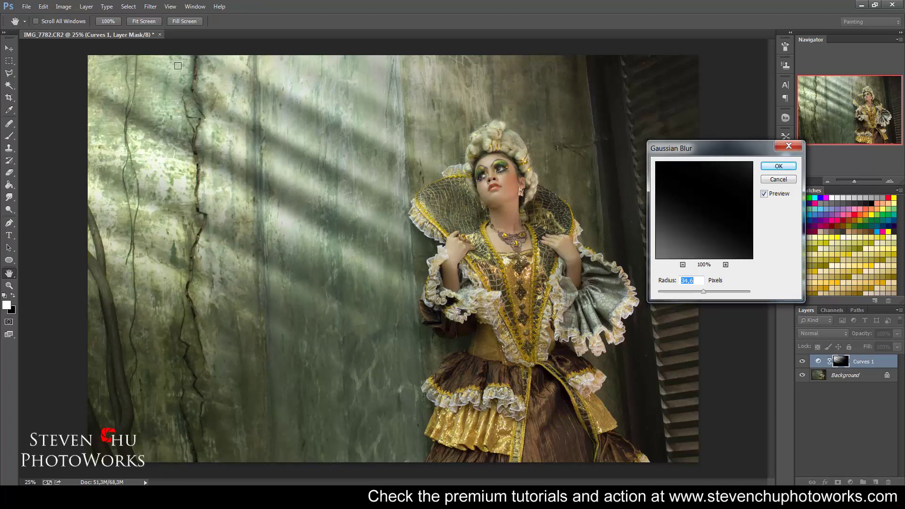
{"action": "left_click", "coordinate": [708, 292]}
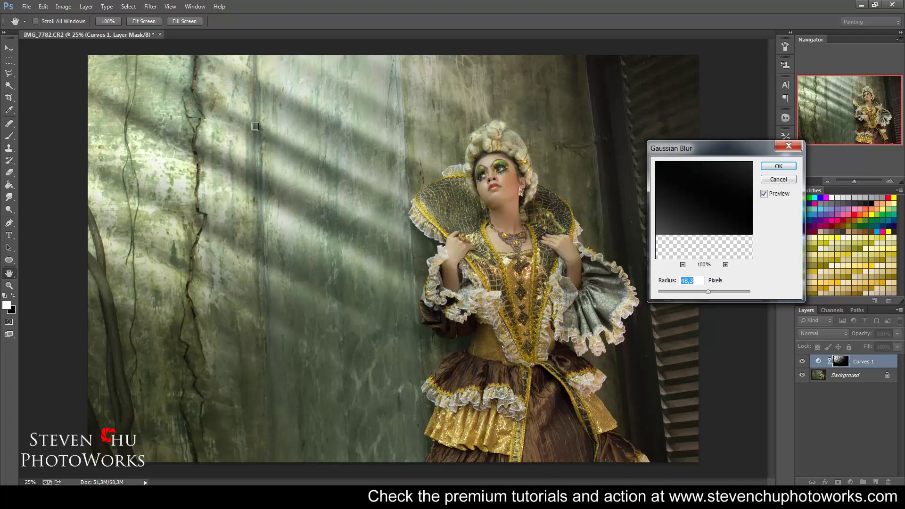
{"action": "left_click", "coordinate": [787, 167]}
{"action": "key", "text": "g"}
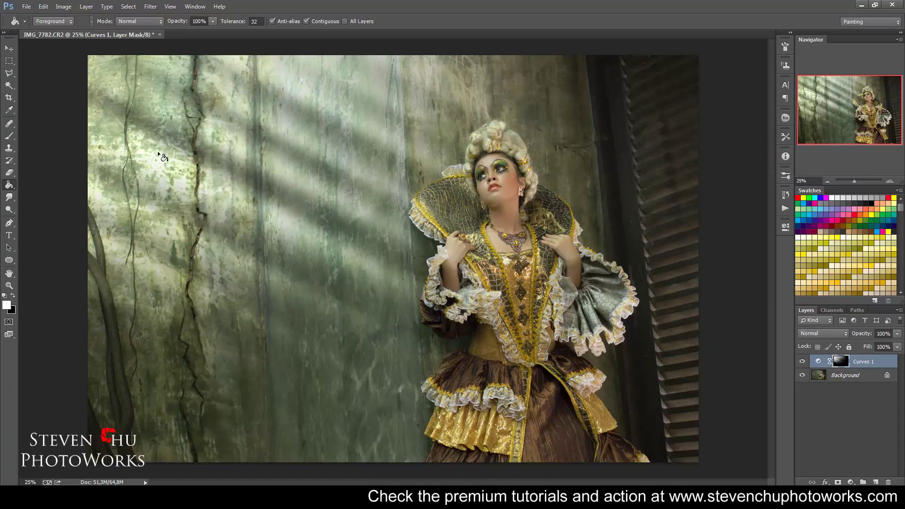
- Steepen the Curves 1 RGB curve to brighten the rays and pull the Blue curve down
{"action": "double_click", "coordinate": [819, 361]}
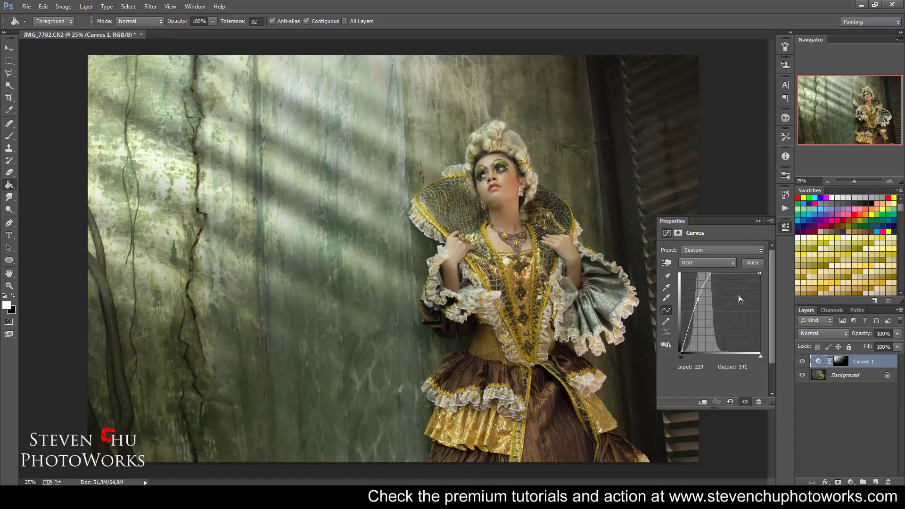
{"action": "left_click_drag", "start_coordinate": [695, 298], "coordinate": [703, 303]}
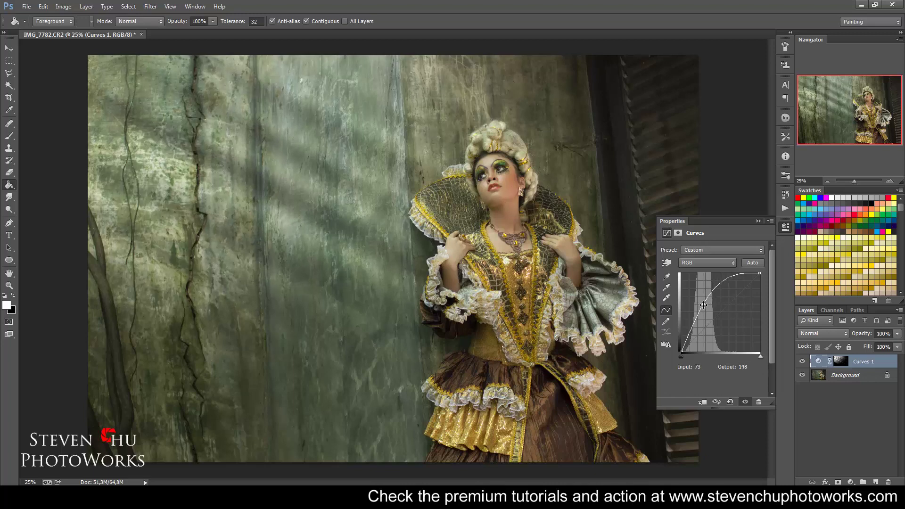
{"action": "left_click_drag", "start_coordinate": [703, 304], "coordinate": [699, 299]}
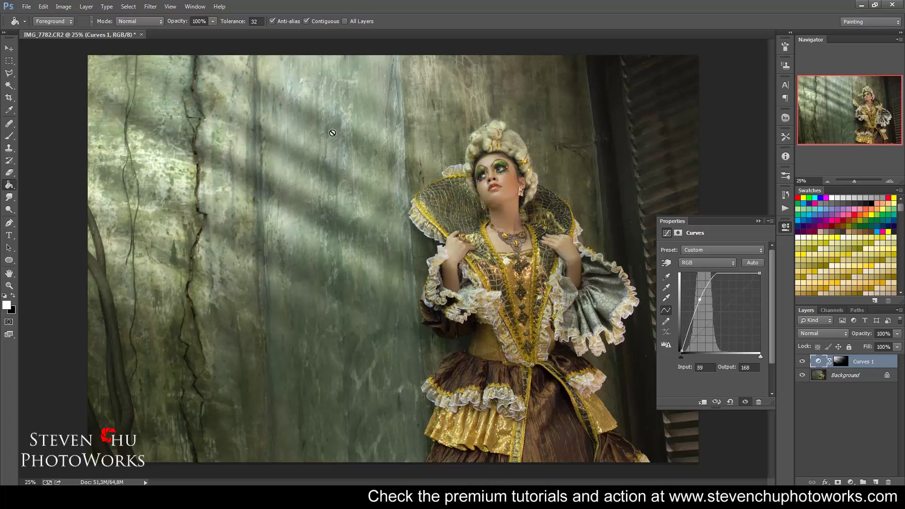
{"action": "left_click", "coordinate": [690, 265]}
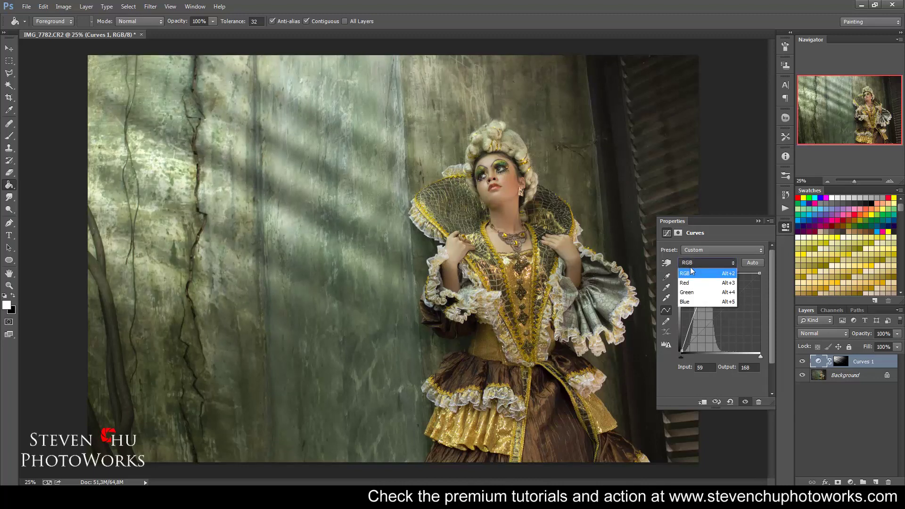
{"action": "left_click", "coordinate": [690, 302]}
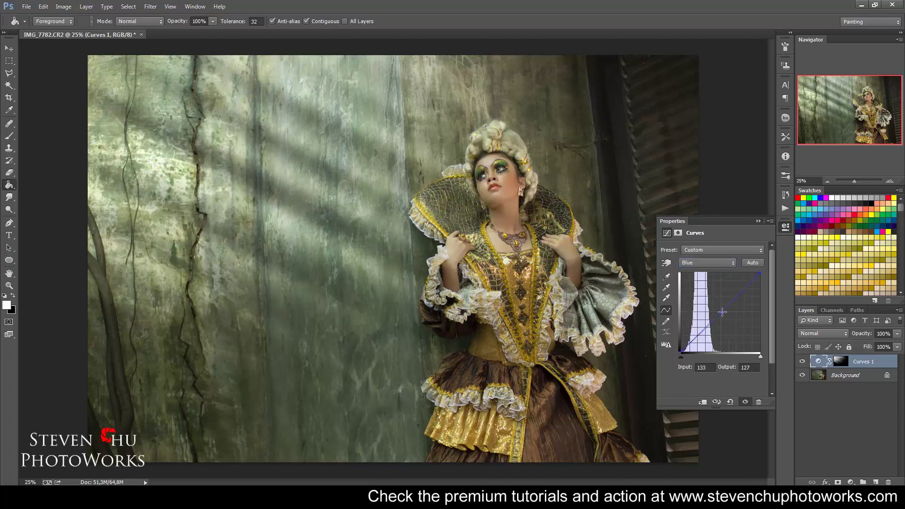
{"action": "left_click_drag", "start_coordinate": [723, 309], "coordinate": [723, 312]}
- Lower the Red curve slightly, nudge the Green midpoint, then target the Background layer
{"action": "left_click", "coordinate": [697, 266]}
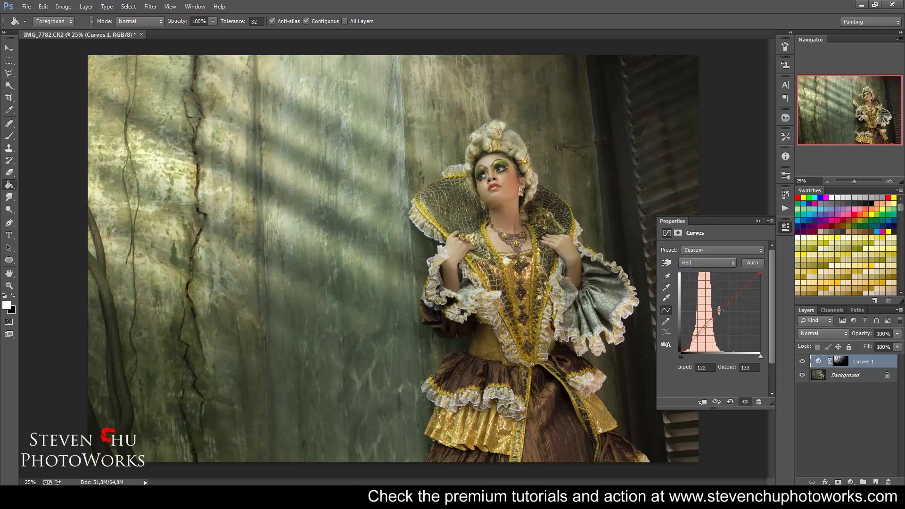
{"action": "left_click_drag", "start_coordinate": [719, 310], "coordinate": [721, 313]}
{"action": "left_click", "coordinate": [698, 264]}
{"action": "left_click", "coordinate": [702, 290]}
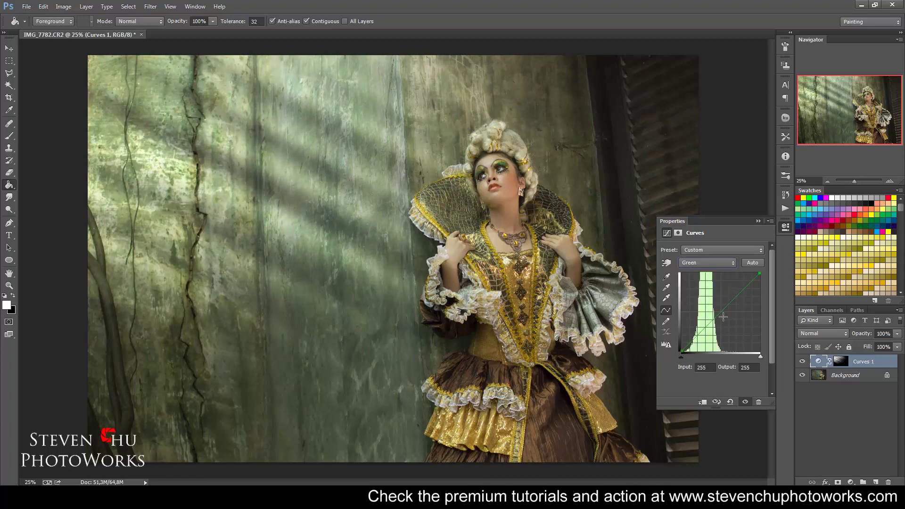
{"action": "left_click_drag", "start_coordinate": [721, 313], "coordinate": [723, 312]}
{"action": "left_click", "coordinate": [761, 221]}
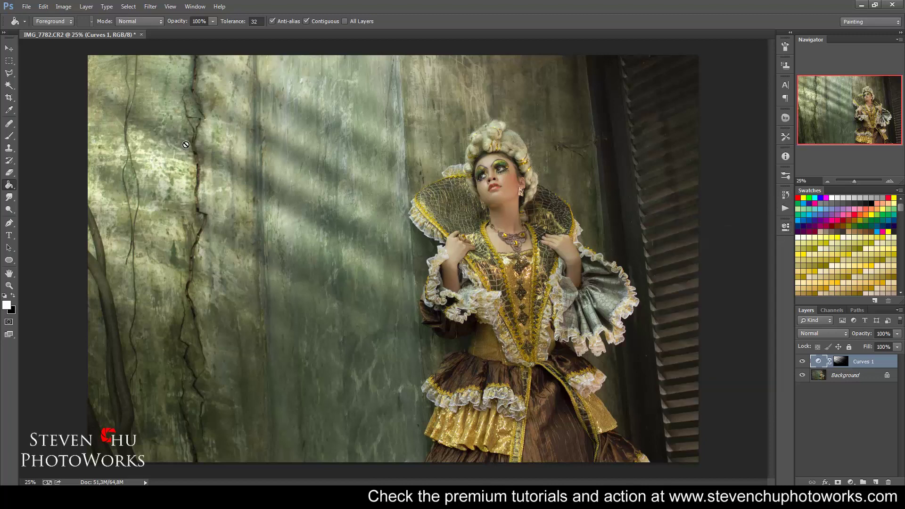
{"action": "left_click", "coordinate": [847, 377]}
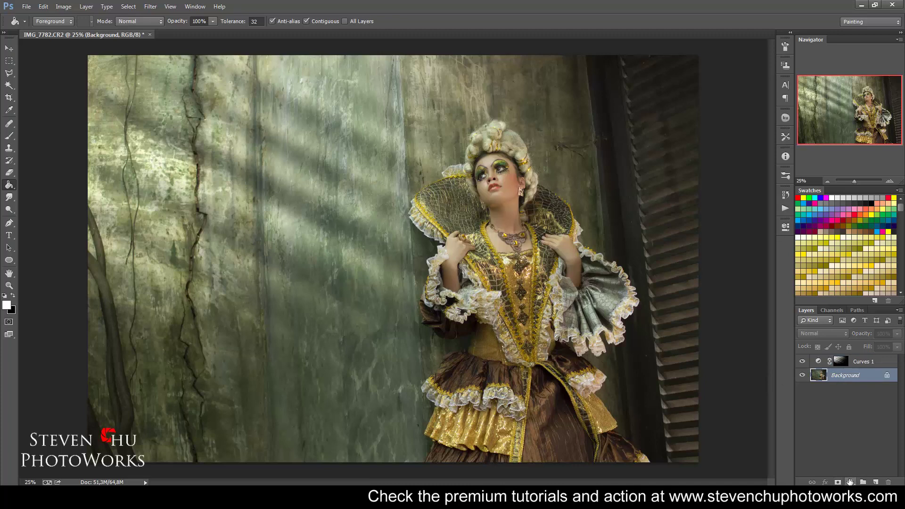
- Add a brightening Curves 2 adjustment above the Background and invert its mask to black
{"action": "left_click", "coordinate": [850, 482]}
{"action": "left_click", "coordinate": [823, 317]}
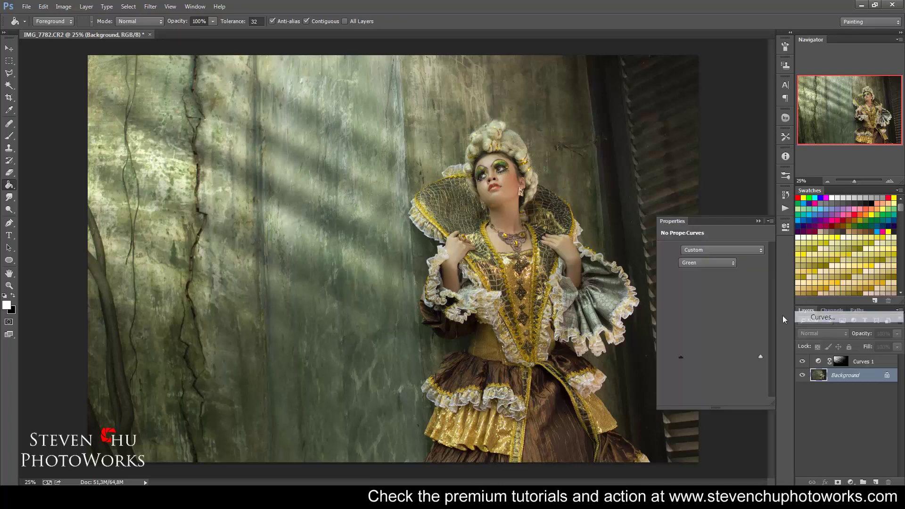
{"action": "left_click_drag", "start_coordinate": [718, 315], "coordinate": [718, 307]}
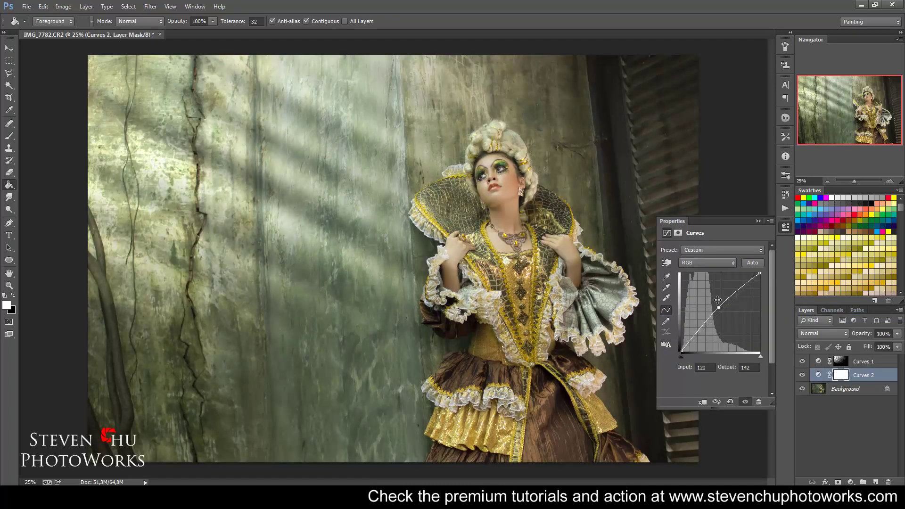
{"action": "left_click", "coordinate": [760, 222]}
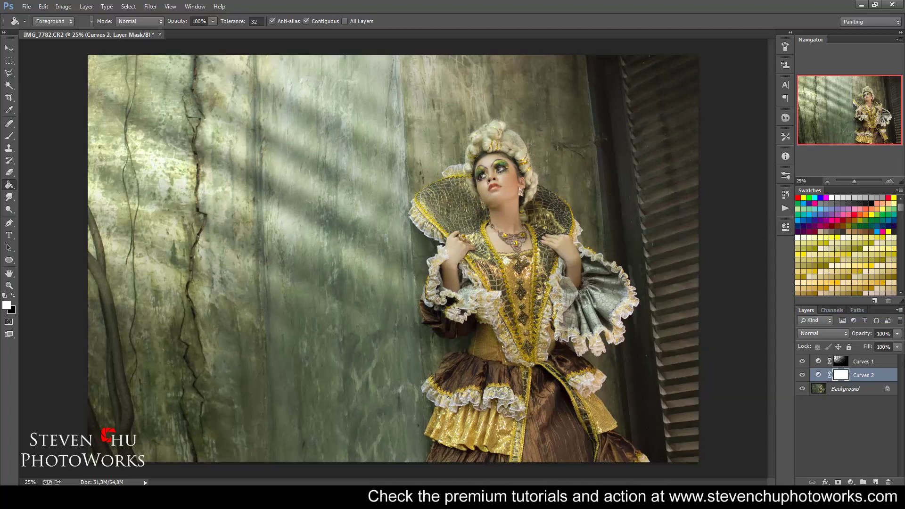
{"action": "double_click", "coordinate": [833, 374]}
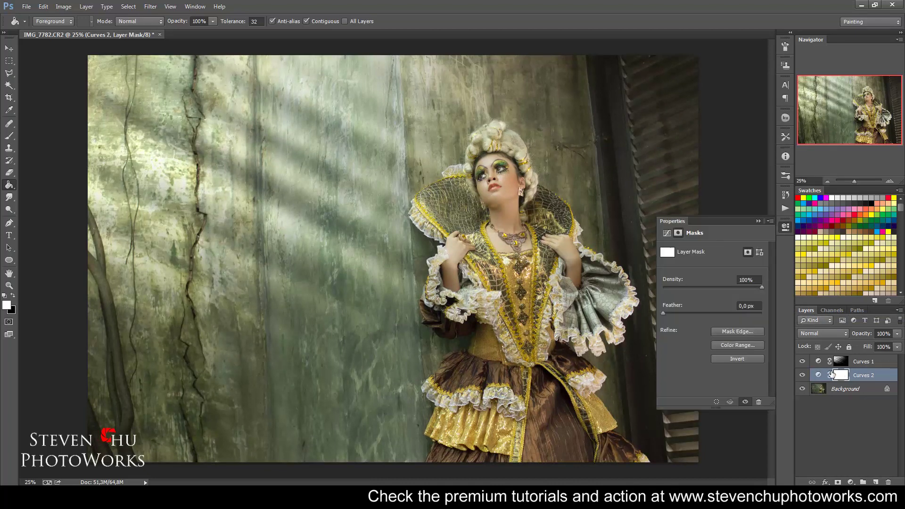
{"action": "left_click", "coordinate": [758, 361]}
{"action": "left_click", "coordinate": [754, 223]}
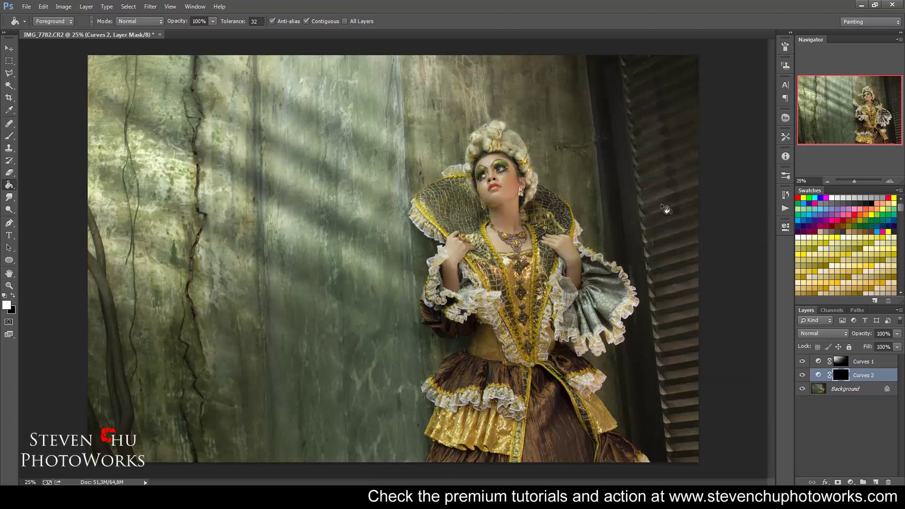
- Brush soft white glow onto the Curves 2 mask over the upper wall and woman at 30% opacity
{"action": "left_click", "coordinate": [9, 136]}
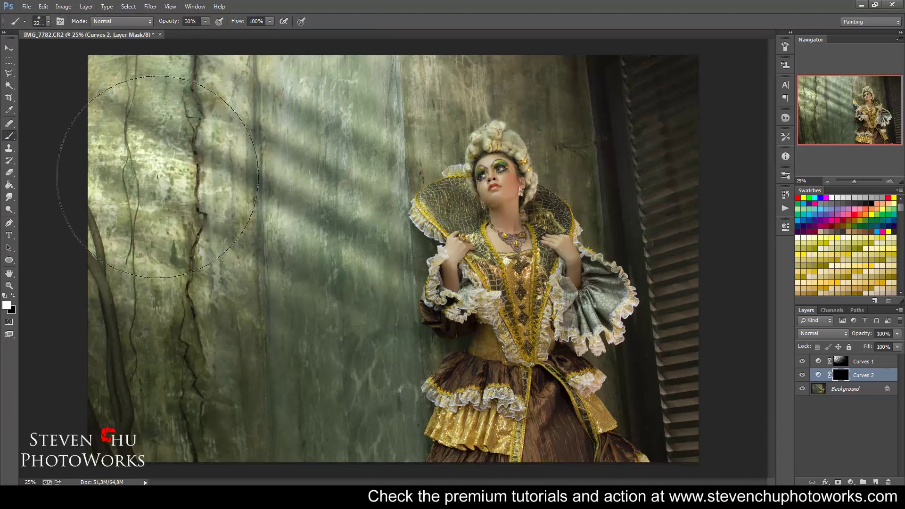
{"action": "left_click_drag", "start_coordinate": [59, 287], "coordinate": [466, 243]}
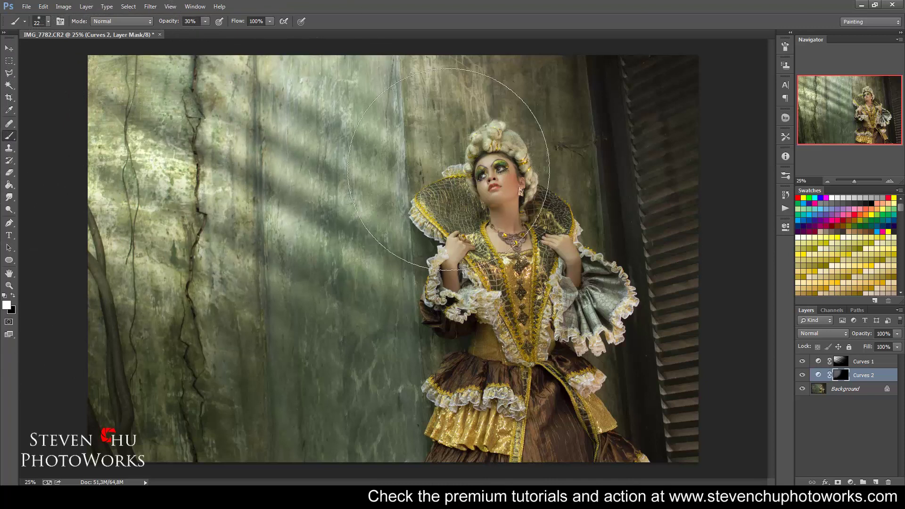
{"action": "left_click", "coordinate": [802, 375]}
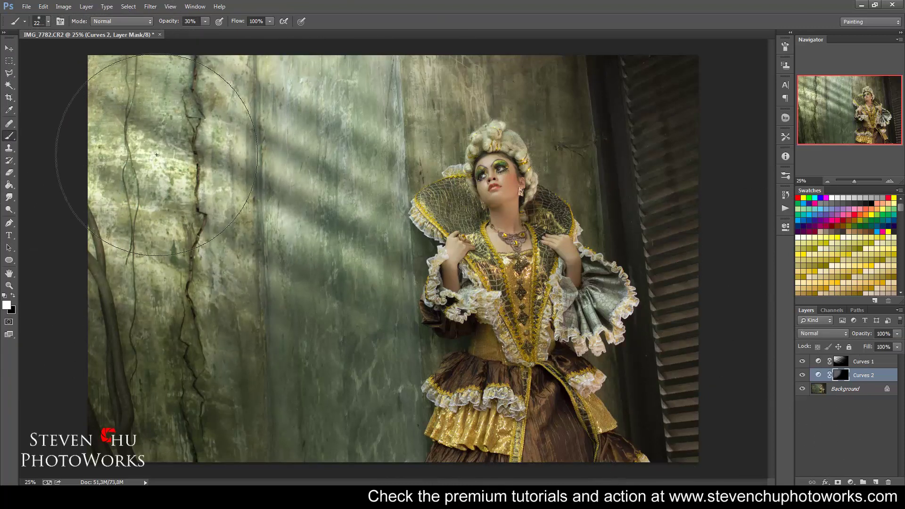
- Add a Color Balance layer above Curves 1 and shift its Highlights toward yellow and slightly green
{"action": "left_click", "coordinate": [8, 49]}
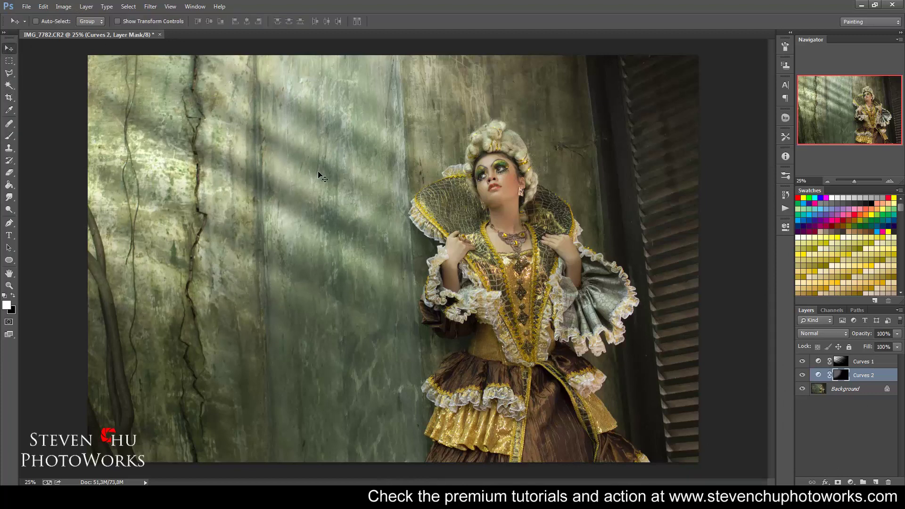
{"action": "left_click", "coordinate": [892, 361]}
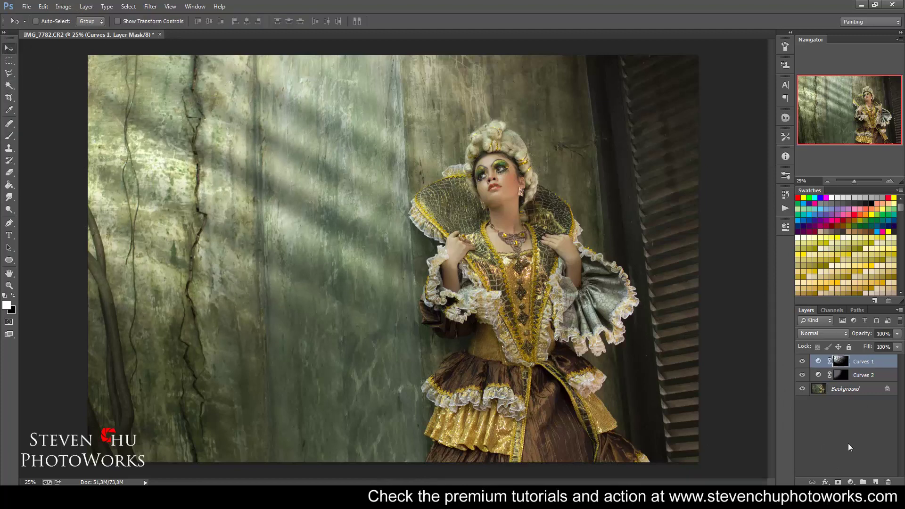
{"action": "left_click", "coordinate": [851, 482]}
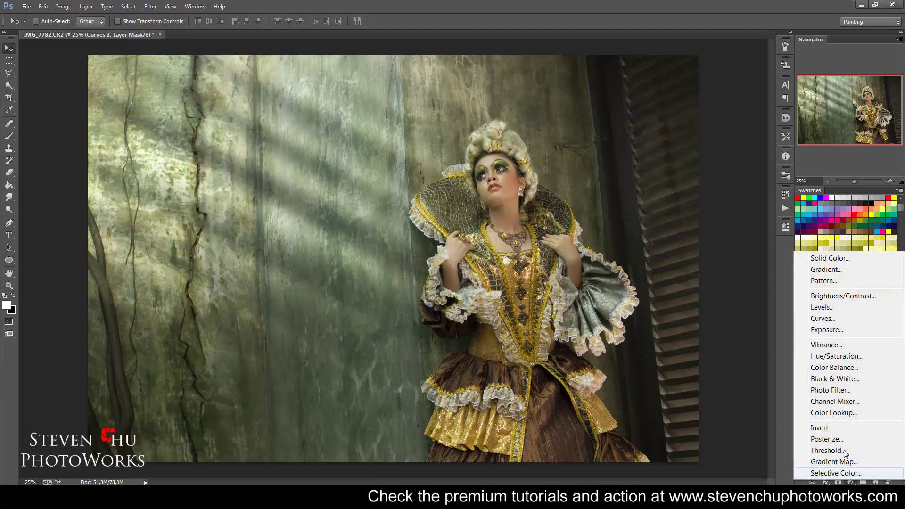
{"action": "left_click", "coordinate": [834, 368]}
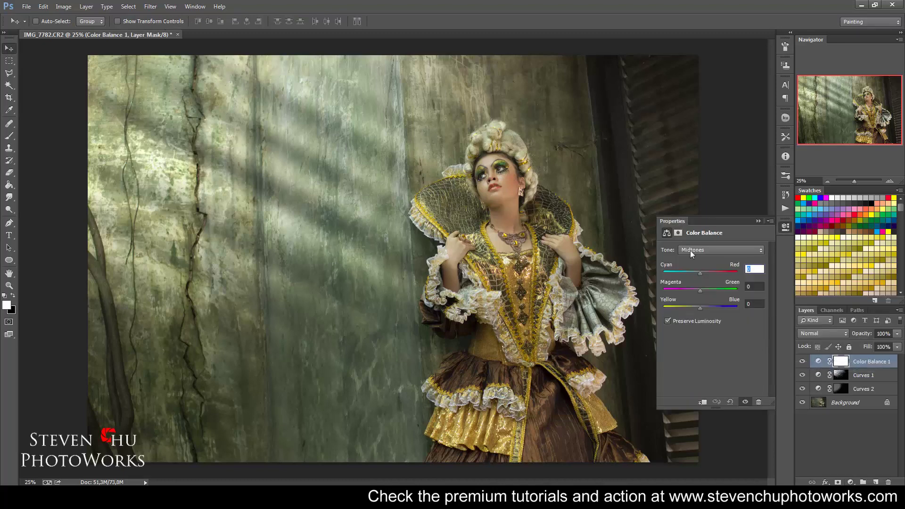
{"action": "left_click", "coordinate": [691, 251]}
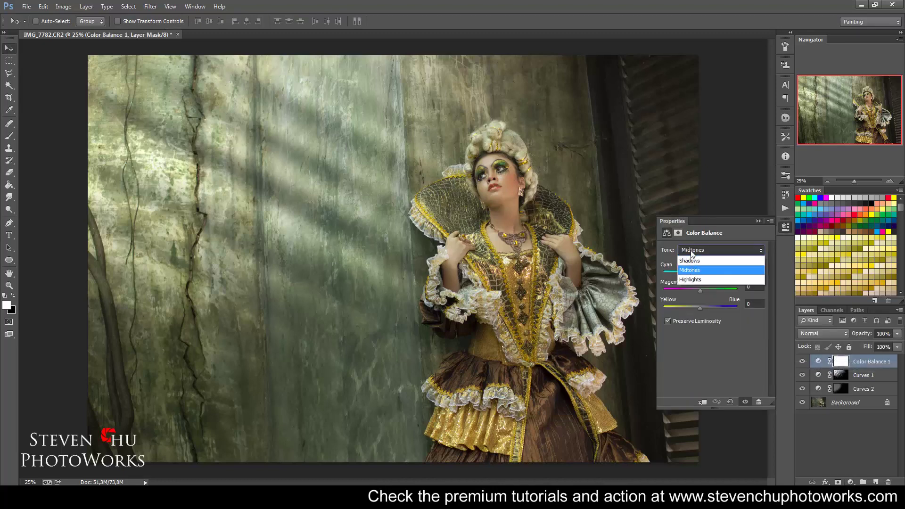
{"action": "left_click", "coordinate": [691, 280]}
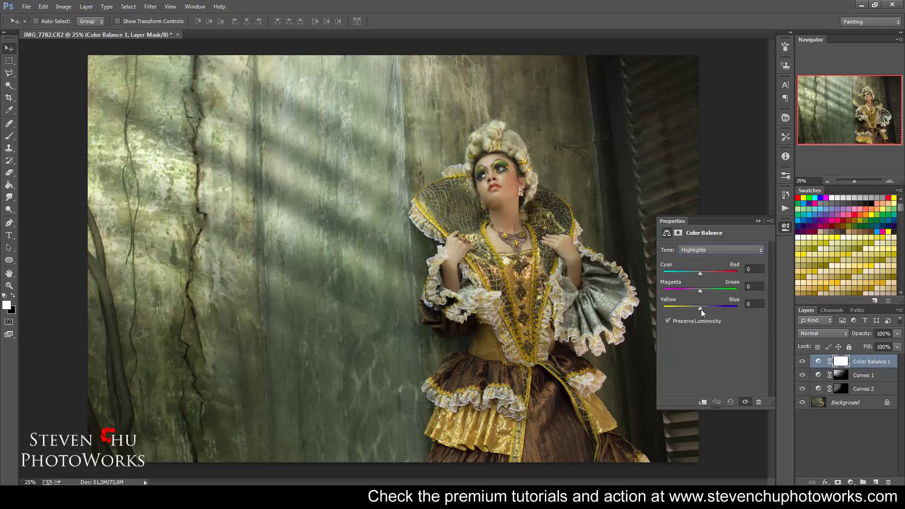
{"action": "left_click_drag", "start_coordinate": [700, 309], "coordinate": [697, 310]}
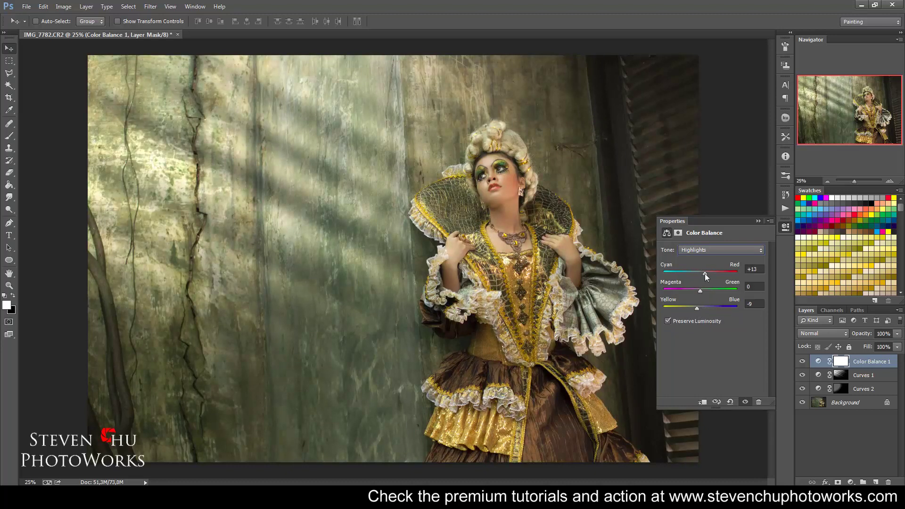
{"action": "left_click_drag", "start_coordinate": [700, 289], "coordinate": [702, 290]}
- Set the Color Balance Midtones to +5, -1, +13, leaning toward blue
{"action": "left_click", "coordinate": [723, 251]}
{"action": "left_click", "coordinate": [711, 266]}
{"action": "left_click_drag", "start_coordinate": [704, 273], "coordinate": [703, 273]}
{"action": "left_click_drag", "start_coordinate": [700, 306], "coordinate": [707, 308]}
{"action": "left_click_drag", "start_coordinate": [701, 289], "coordinate": [700, 289]}
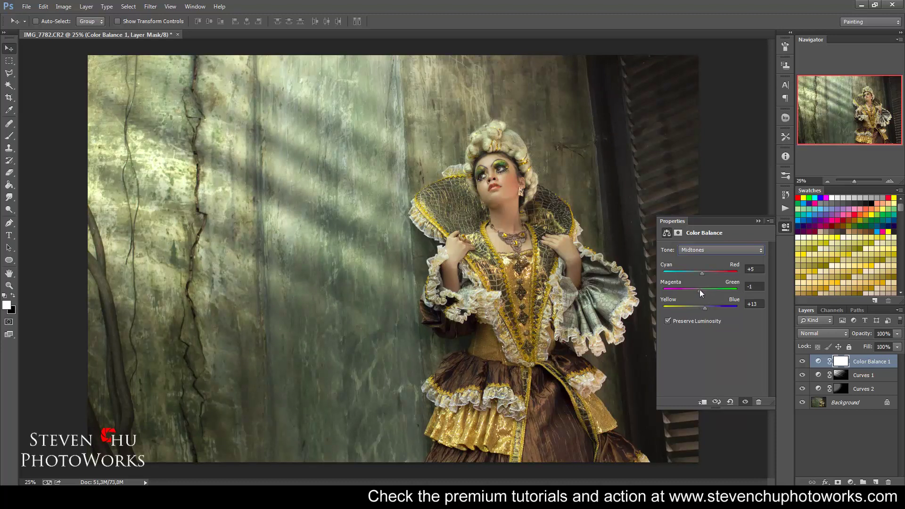
{"action": "left_click", "coordinate": [758, 221]}
- Lower Curves 1 opacity to 70% and reselect Color Balance 1
{"action": "left_click", "coordinate": [869, 374]}
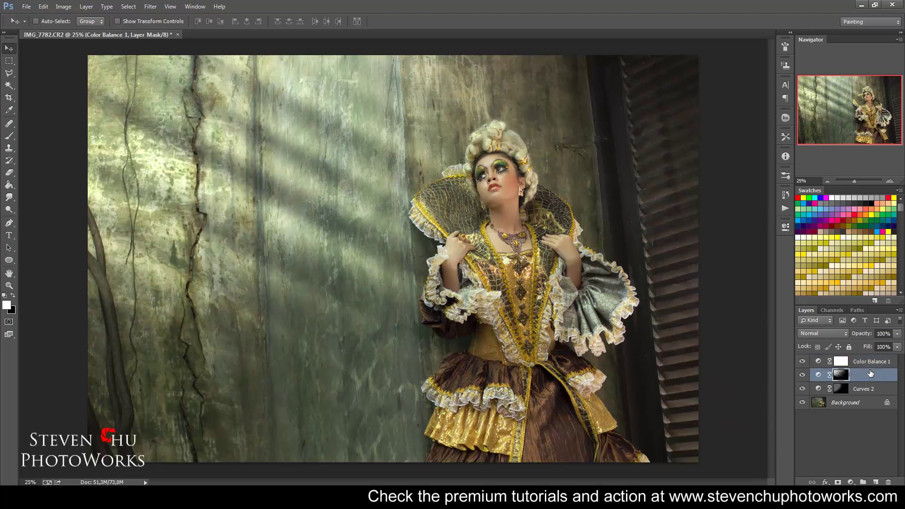
{"action": "left_click", "coordinate": [897, 333]}
{"action": "left_click_drag", "start_coordinate": [886, 348], "coordinate": [884, 349]}
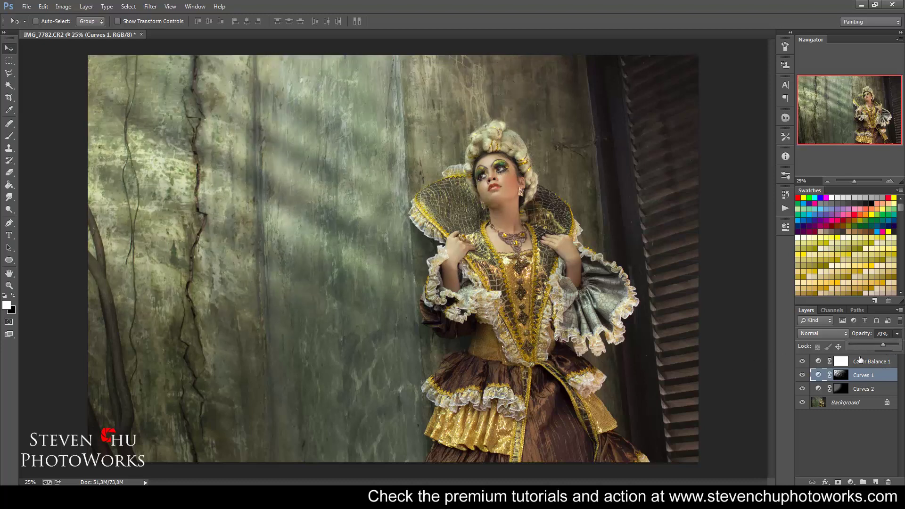
{"action": "left_click", "coordinate": [858, 361]}
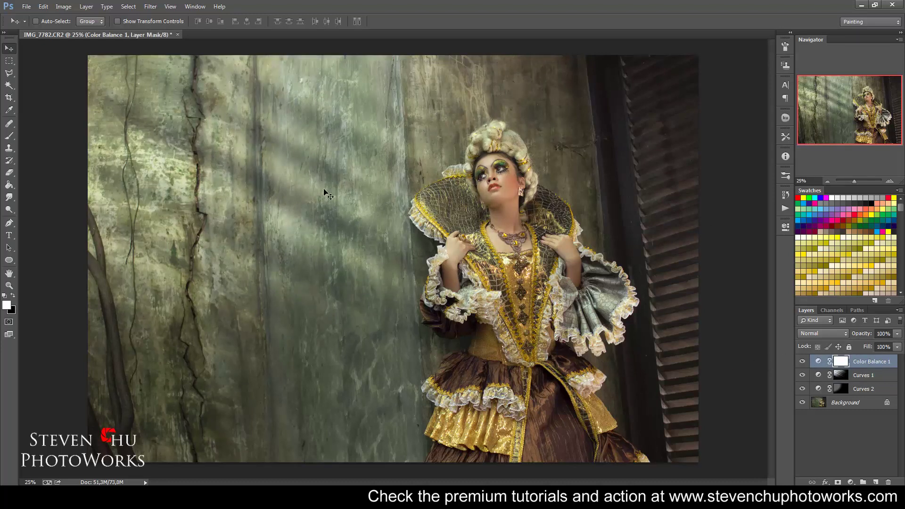
- Add a new Layer 1 and set up a small soft brush with a brown foreground colour
{"action": "left_click", "coordinate": [875, 482]}
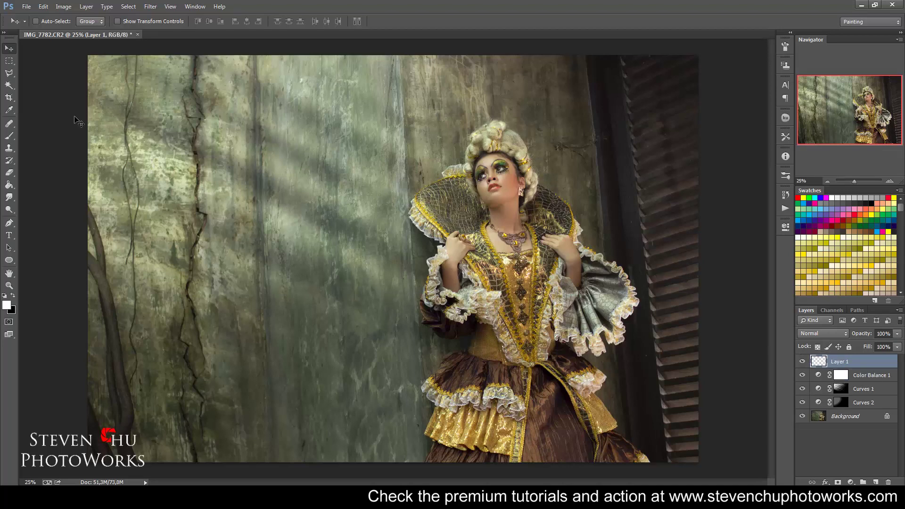
{"action": "left_click", "coordinate": [9, 136]}
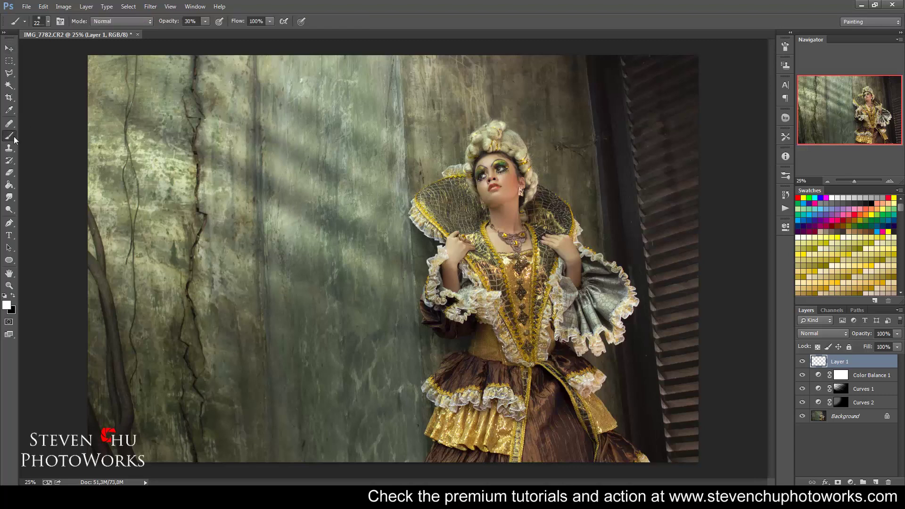
{"action": "right_click", "coordinate": [317, 245]}
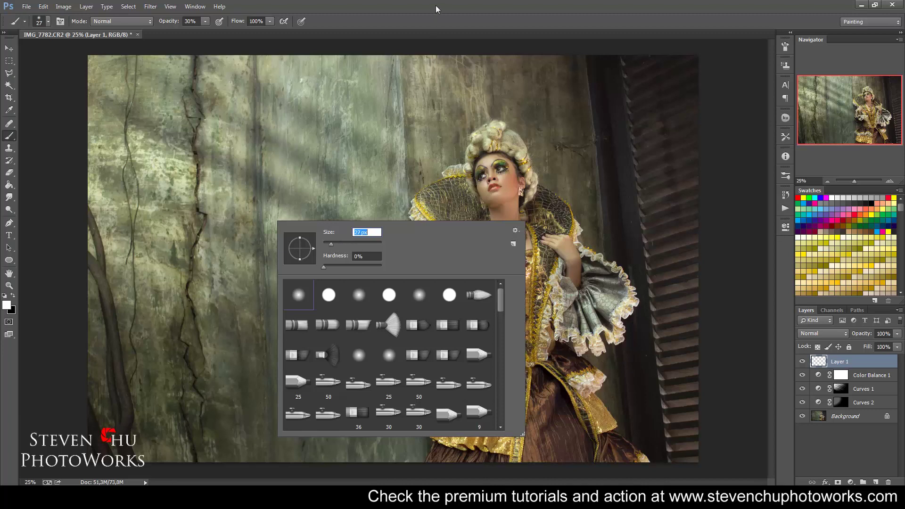
{"action": "key", "text": "Return"}
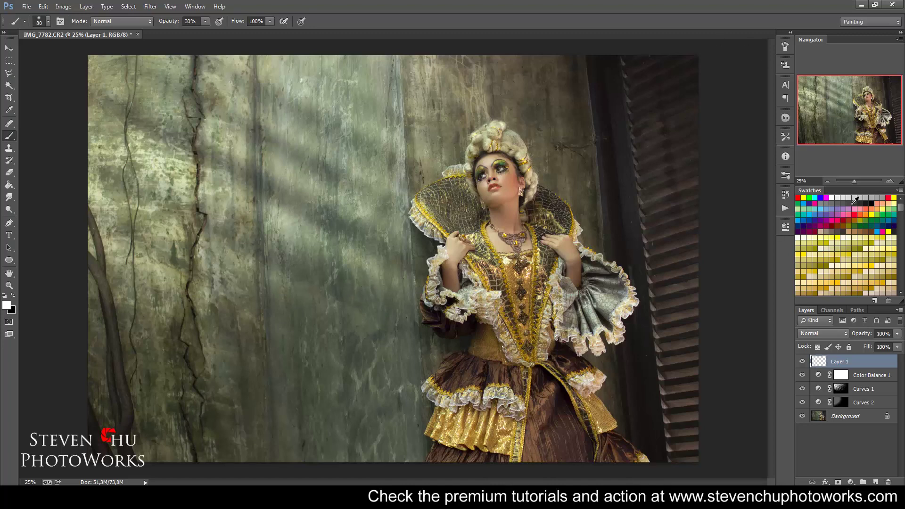
{"action": "scroll", "coordinate": [878, 244], "scroll_direction": "down", "scroll_amount": 2}
{"action": "scroll", "coordinate": [878, 244], "scroll_direction": "down", "scroll_amount": 2}
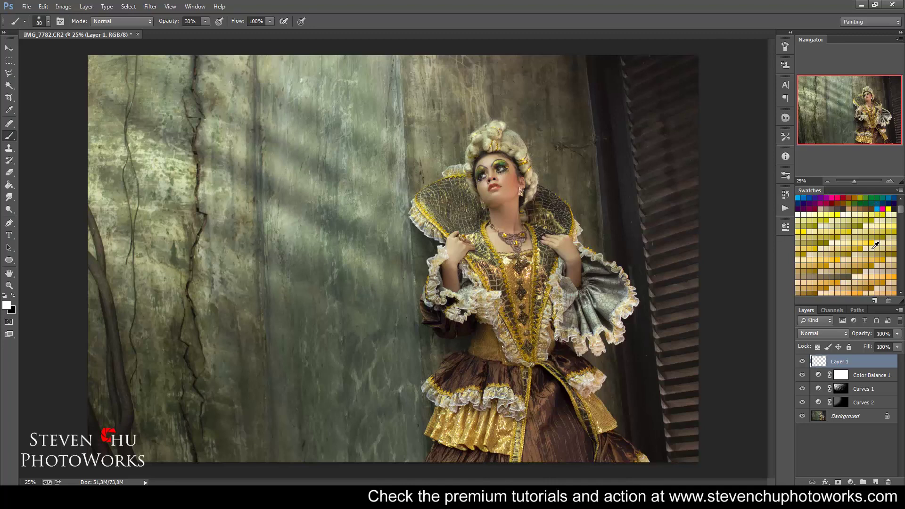
{"action": "left_click", "coordinate": [871, 208]}
{"action": "left_click", "coordinate": [6, 306]}
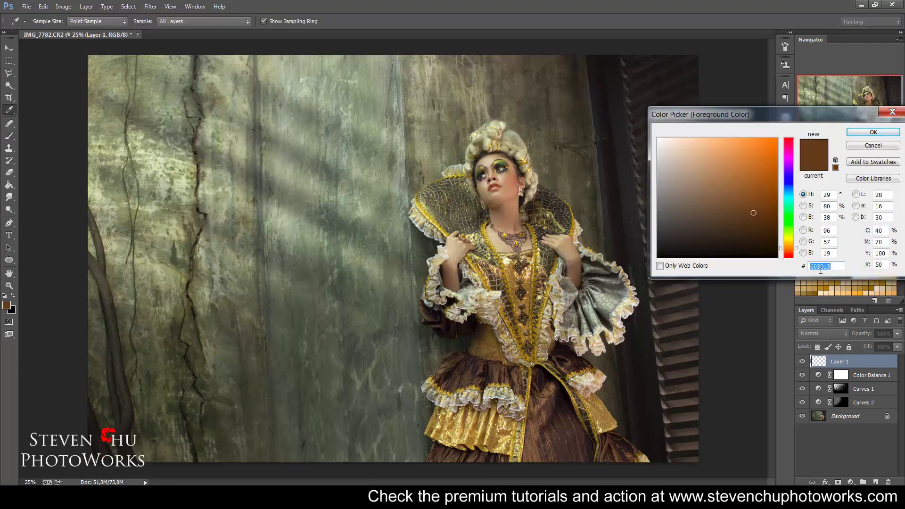
{"action": "left_click", "coordinate": [884, 134]}
{"action": "key", "text": "b"}
- Set Layer 1 to Screen blend mode and raise brush opacity to 100%
{"action": "left_click", "coordinate": [829, 334]}
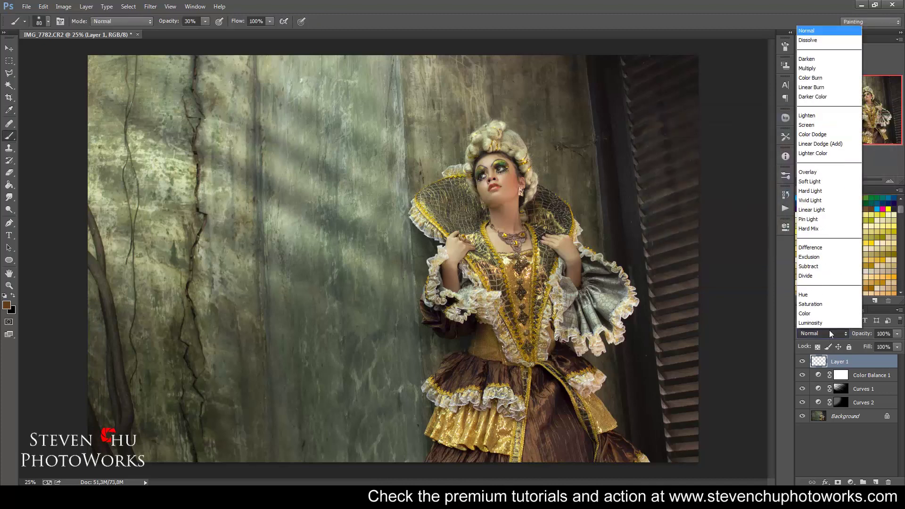
{"action": "left_click", "coordinate": [819, 125]}
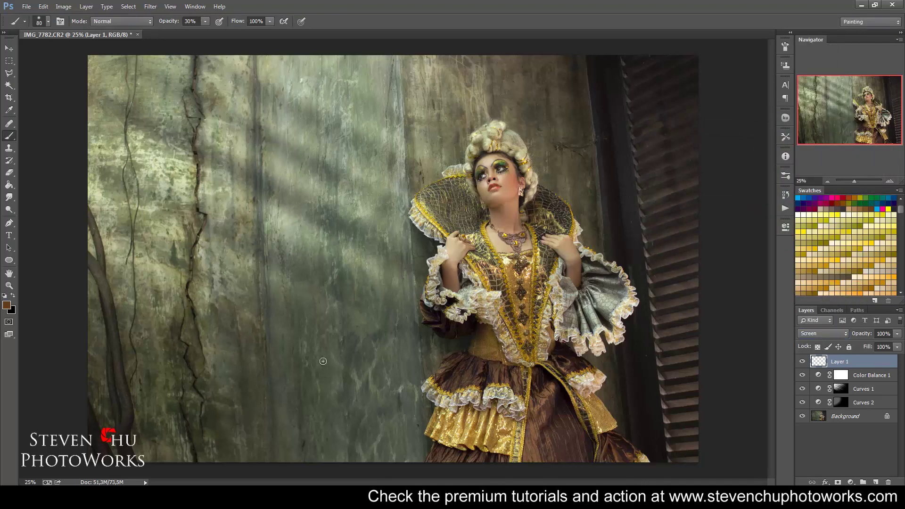
{"action": "left_click", "coordinate": [205, 22]}
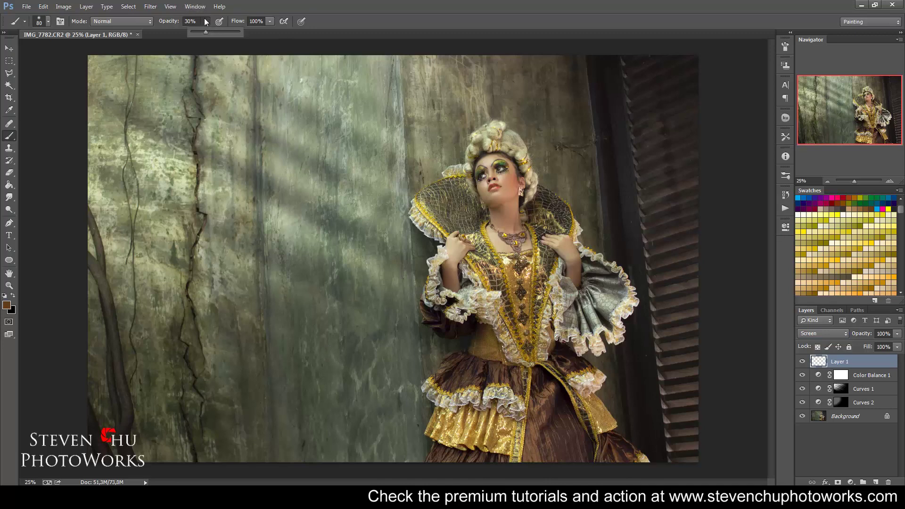
{"action": "left_click_drag", "start_coordinate": [206, 32], "coordinate": [240, 32]}
- Dab scattered sparkle dots across the lower wall, beside the dress and near the shutters
{"action": "left_click", "coordinate": [365, 352]}
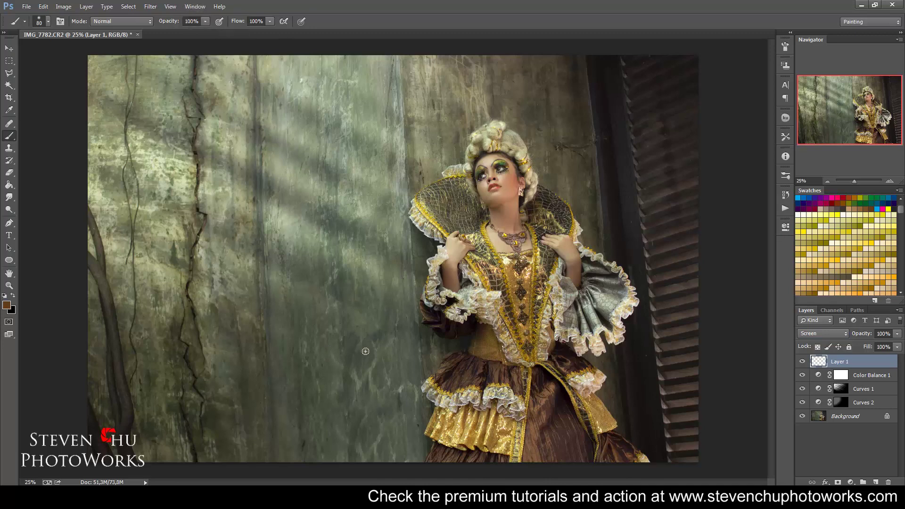
{"action": "left_click", "coordinate": [386, 419]}
{"action": "left_click", "coordinate": [653, 354]}
{"action": "left_click", "coordinate": [675, 246]}
{"action": "left_click", "coordinate": [273, 407]}
{"action": "left_click", "coordinate": [218, 365]}
{"action": "left_click", "coordinate": [186, 408]}
{"action": "left_click", "coordinate": [325, 430]}
{"action": "left_click", "coordinate": [351, 407]}
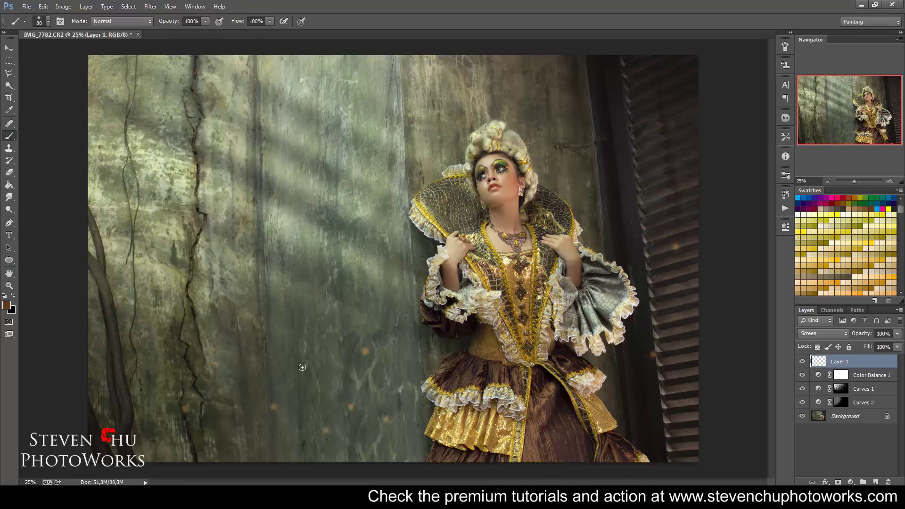
{"action": "left_click", "coordinate": [303, 367]}
{"action": "left_click", "coordinate": [636, 388]}
{"action": "left_click", "coordinate": [625, 247]}
- Shrink the brush to 53 px, then 27 px, add sparkles across the dress, and undo a stray streak
{"action": "right_click", "coordinate": [378, 293]}
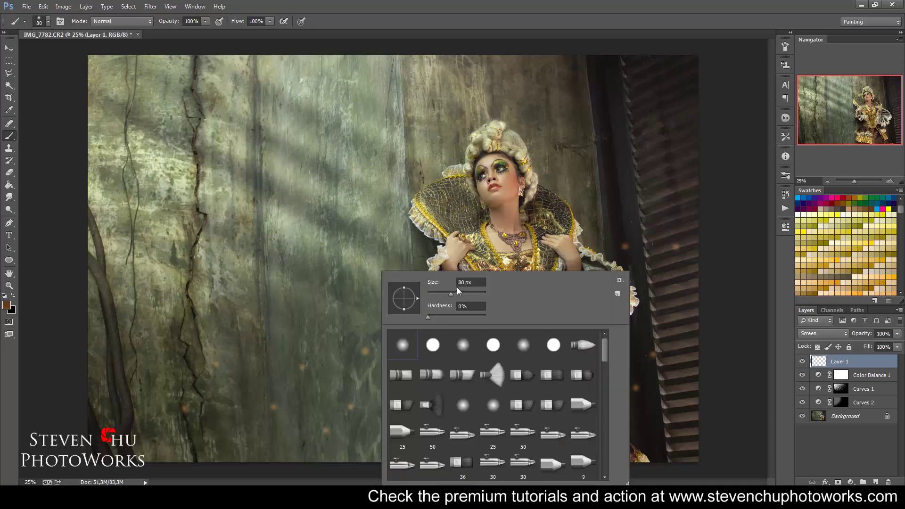
{"action": "left_click_drag", "start_coordinate": [448, 296], "coordinate": [443, 297]}
{"action": "key", "text": "Return"}
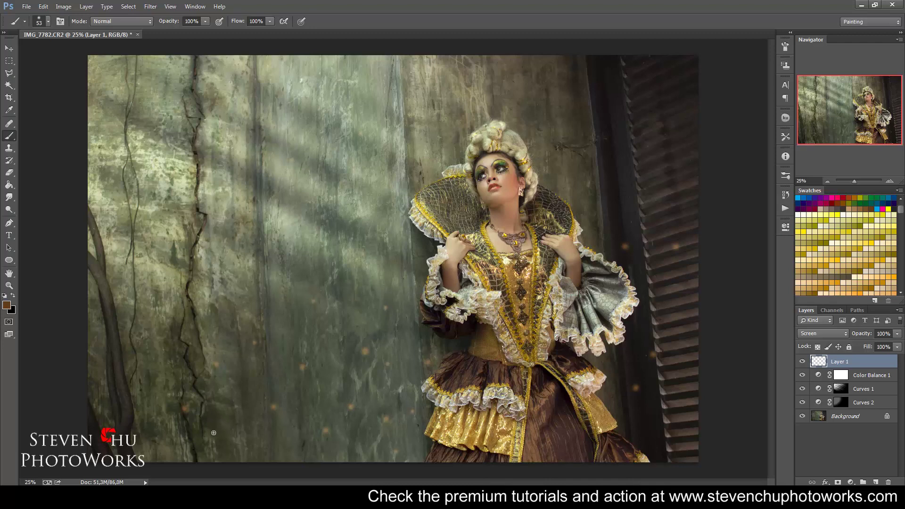
{"action": "left_click", "coordinate": [620, 418]}
{"action": "left_click_drag", "start_coordinate": [561, 420], "coordinate": [509, 406]}
{"action": "right_click", "coordinate": [357, 292]}
{"action": "left_click_drag", "start_coordinate": [417, 294], "coordinate": [414, 293]}
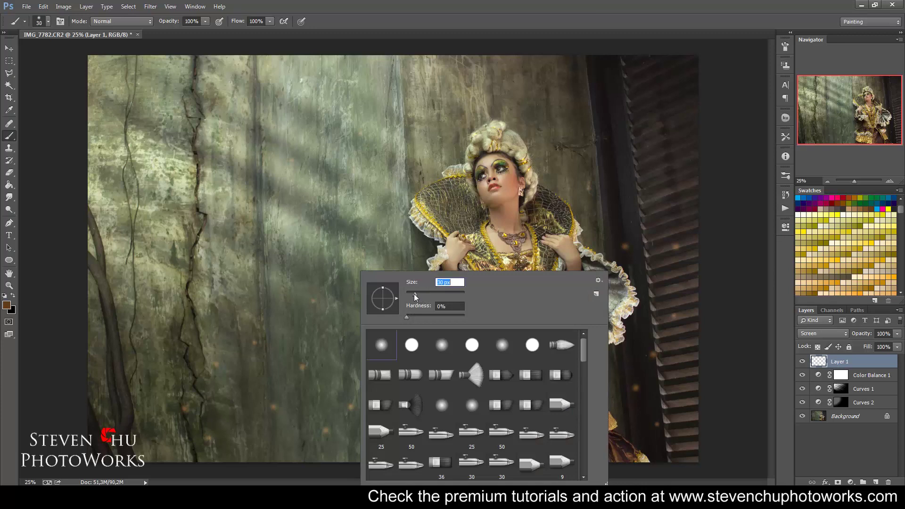
{"action": "key", "text": "Return"}
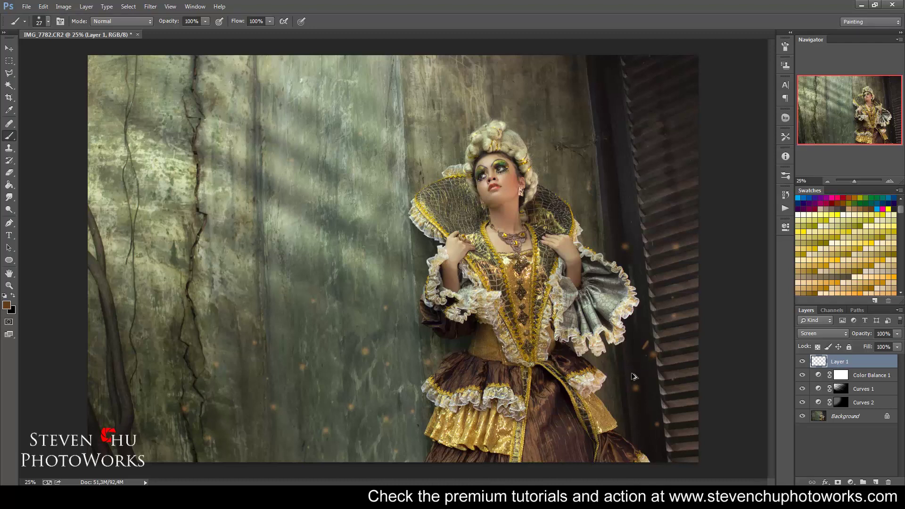
{"action": "key", "text": "ctrl+z"}
- Give Layer 1 a pale yellow Screen-mode Outer Glow at 63% opacity and 3 px size
{"action": "right_click", "coordinate": [870, 362]}
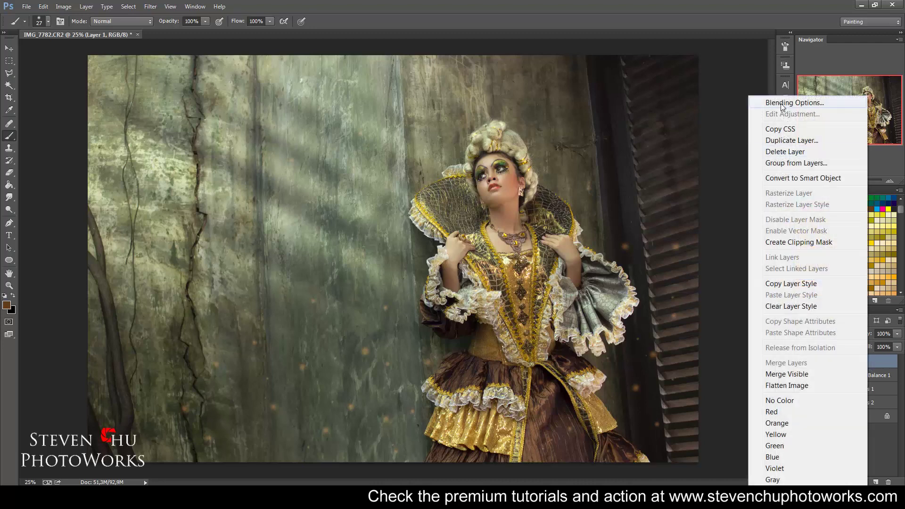
{"action": "key", "text": "Escape"}
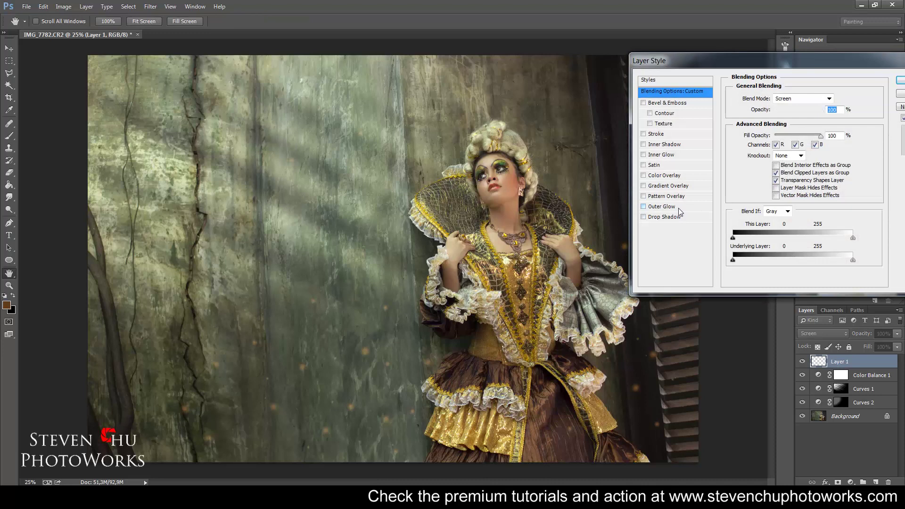
{"action": "left_click", "coordinate": [679, 211]}
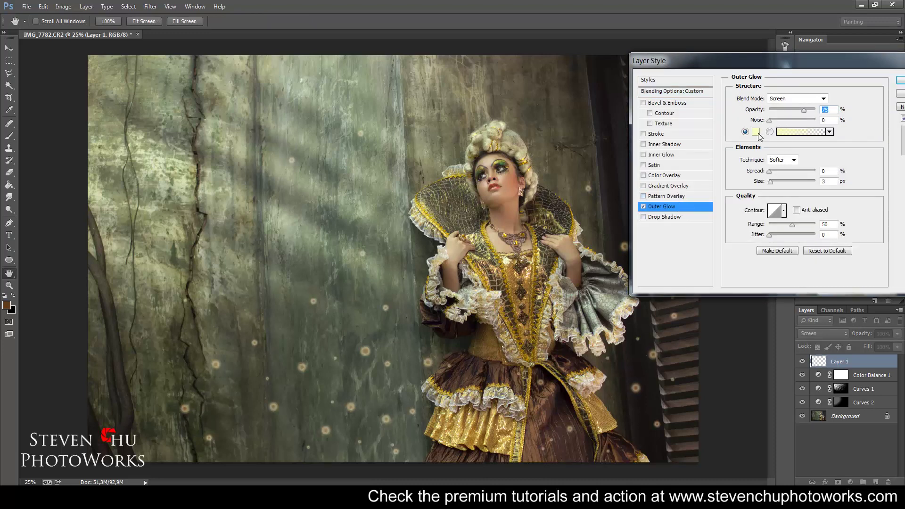
{"action": "left_click", "coordinate": [756, 132]}
{"action": "left_click", "coordinate": [717, 152]}
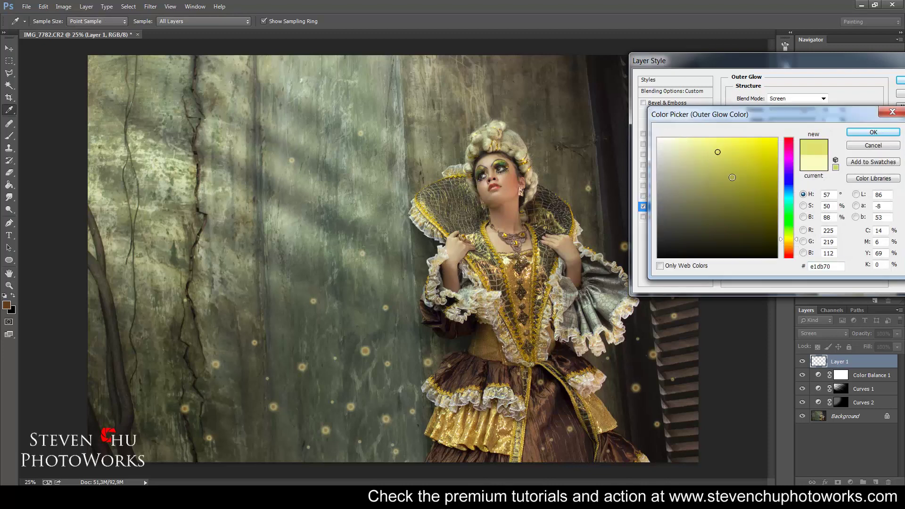
{"action": "left_click", "coordinate": [732, 178]}
{"action": "left_click", "coordinate": [678, 147]}
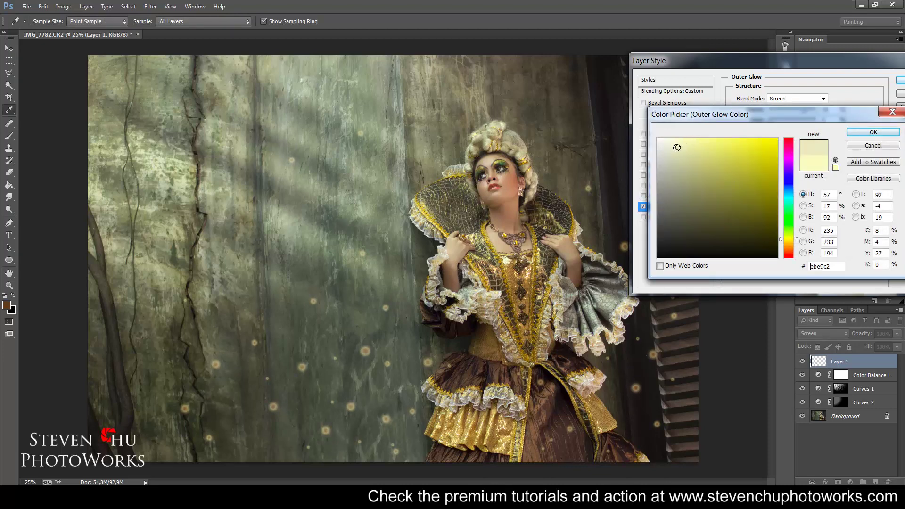
{"action": "left_click", "coordinate": [886, 135]}
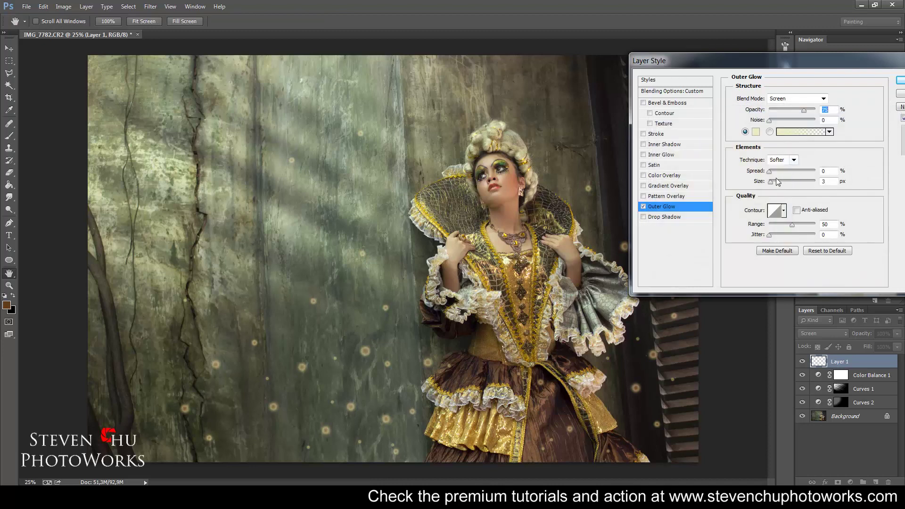
{"action": "left_click_drag", "start_coordinate": [802, 112], "coordinate": [793, 115]}
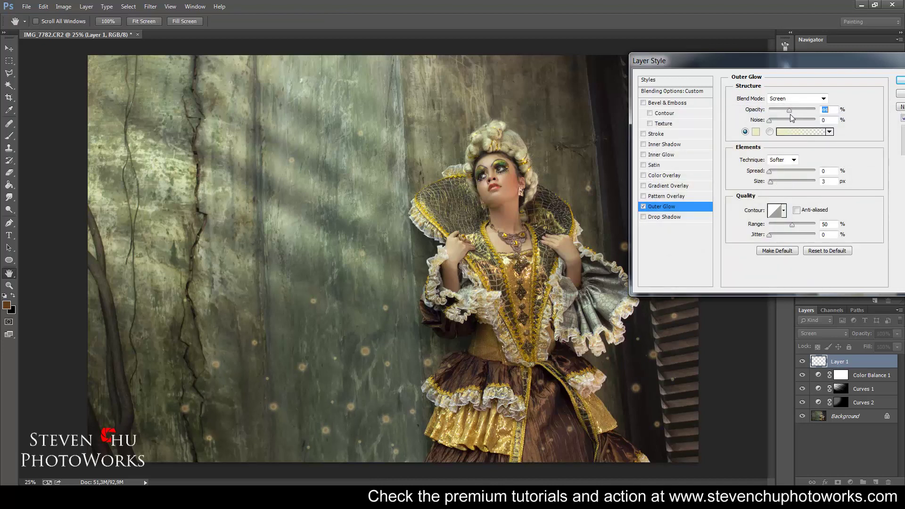
{"action": "left_click", "coordinate": [900, 80]}
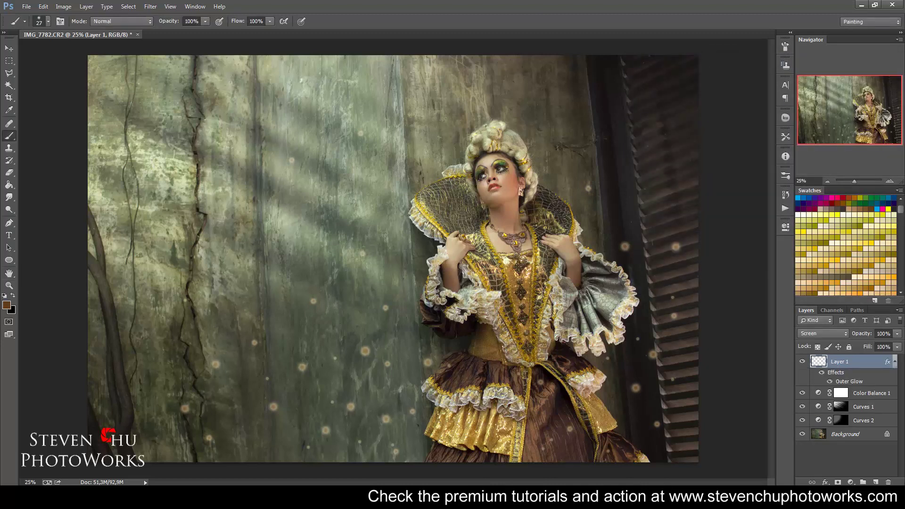
- Merge the glowing dots into Layer 2 and set it to Screen blend mode
{"action": "left_click", "coordinate": [876, 482]}
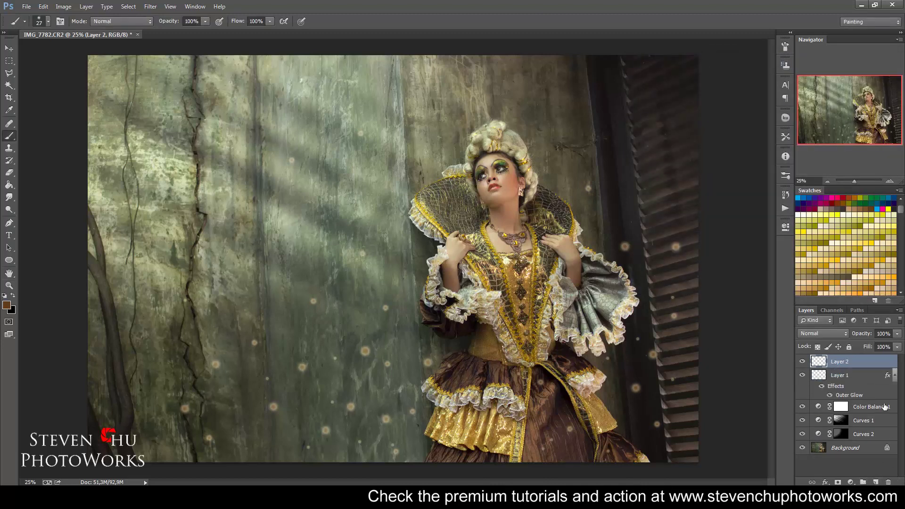
{"action": "left_click", "coordinate": [859, 377], "text": "shift"}
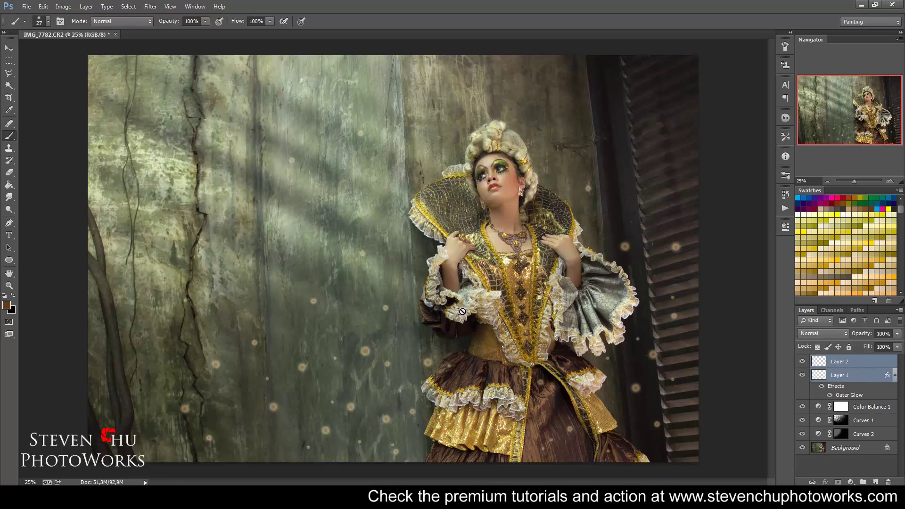
{"action": "key", "text": "ctrl+e"}
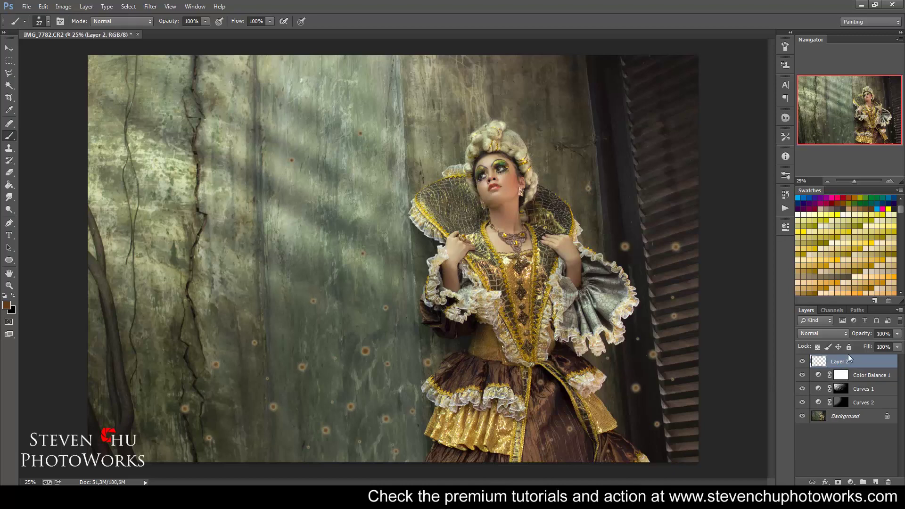
{"action": "left_click", "coordinate": [820, 335]}
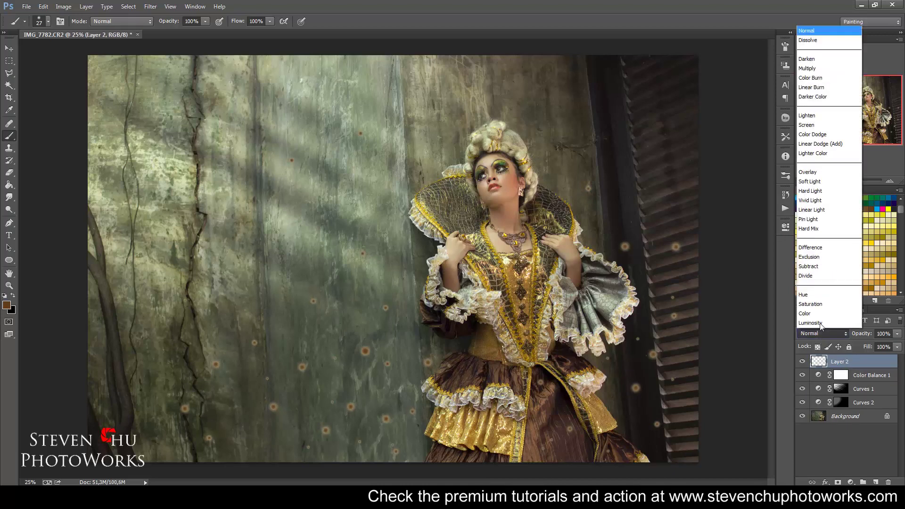
{"action": "left_click", "coordinate": [813, 127]}
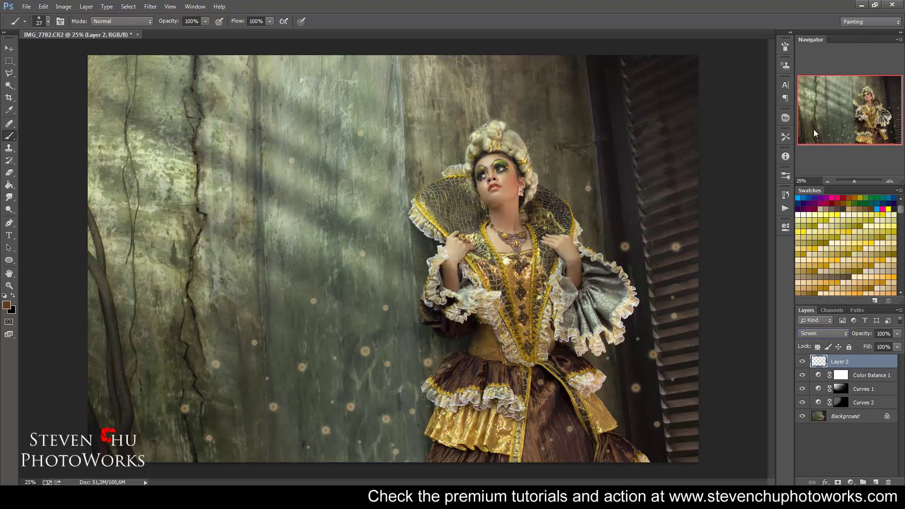
- Soften the dots with a Gaussian Blur of about 8.8 pixels
{"action": "left_click", "coordinate": [150, 7]}
{"action": "mouse_move", "coordinate": [188, 137]}
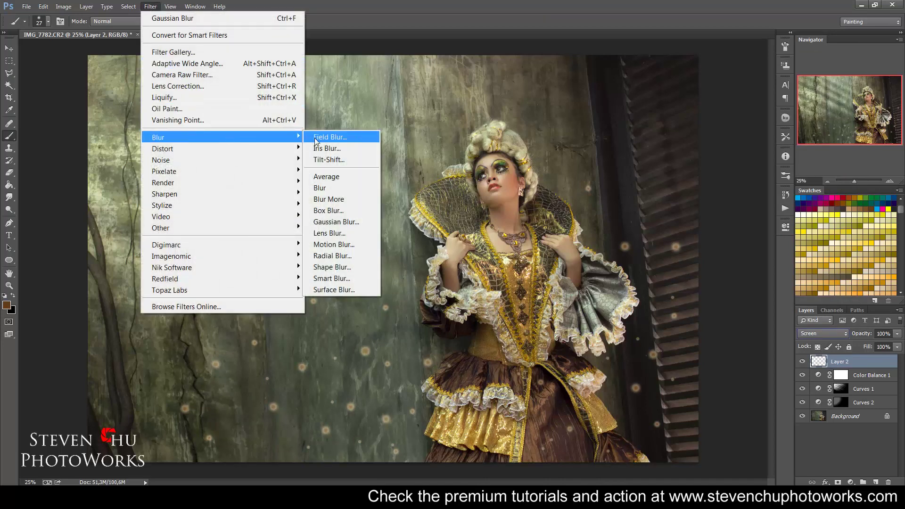
{"action": "left_click", "coordinate": [361, 222]}
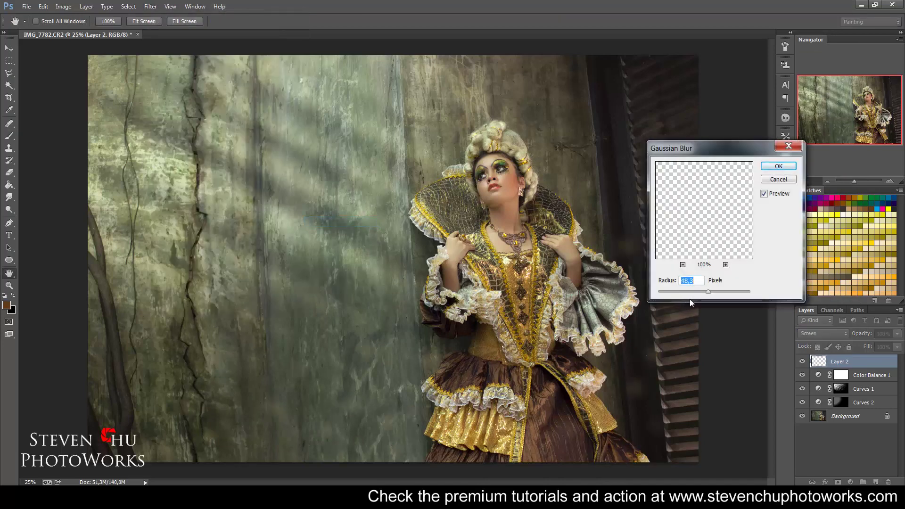
{"action": "left_click_drag", "start_coordinate": [688, 292], "coordinate": [702, 293]}
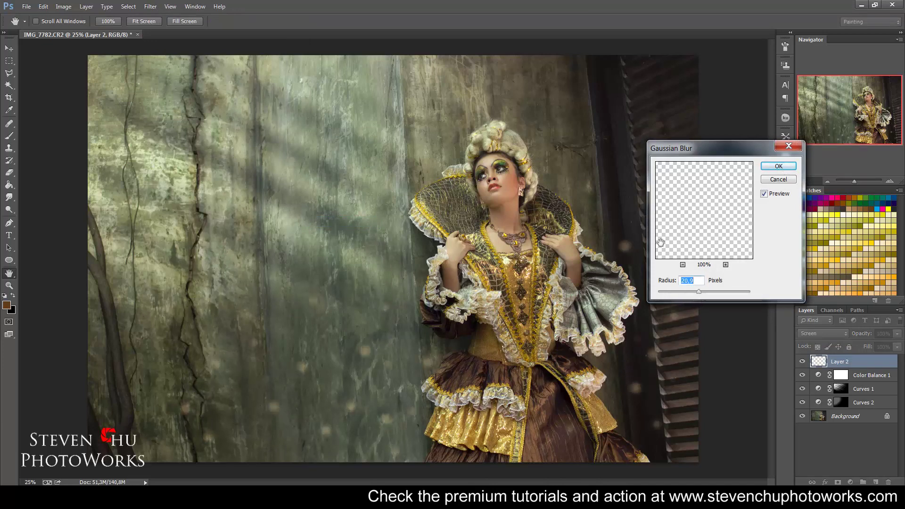
{"action": "left_click", "coordinate": [778, 166]}
{"action": "key", "text": "b"}
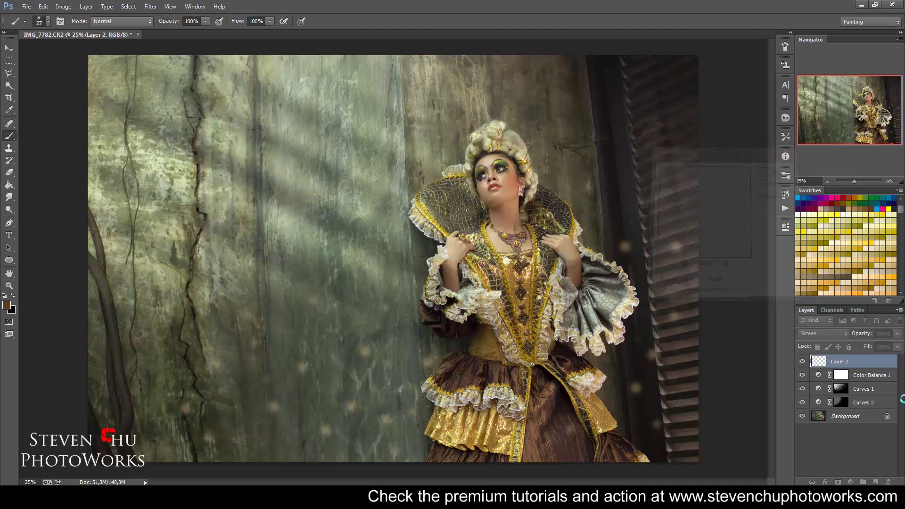
- Lower Layer 2's opacity to 72% and add a new empty Layer 3 above it
{"action": "left_click", "coordinate": [897, 333]}
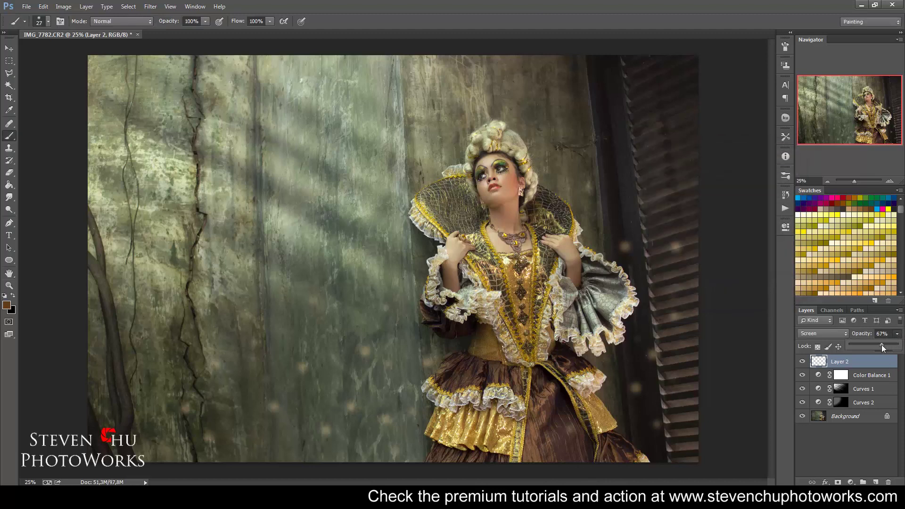
{"action": "left_click_drag", "start_coordinate": [890, 348], "coordinate": [885, 348]}
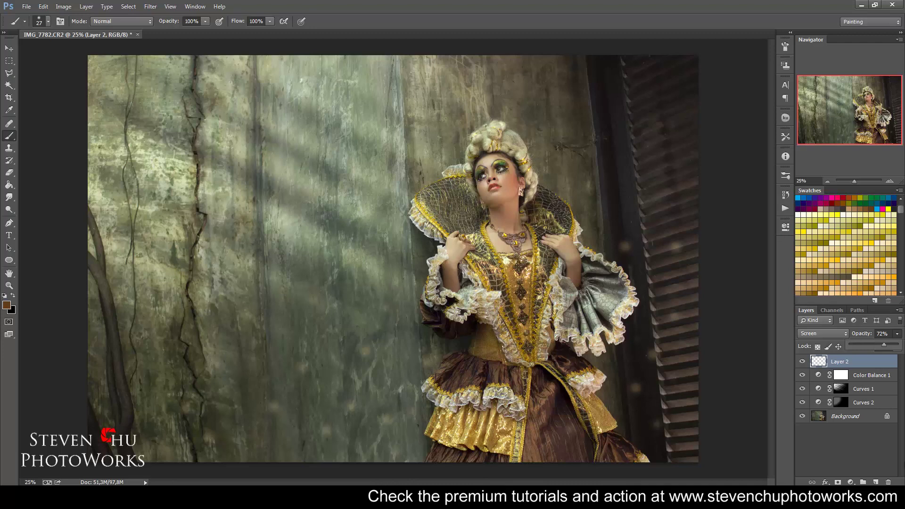
{"action": "left_click", "coordinate": [873, 449]}
{"action": "left_click", "coordinate": [839, 360]}
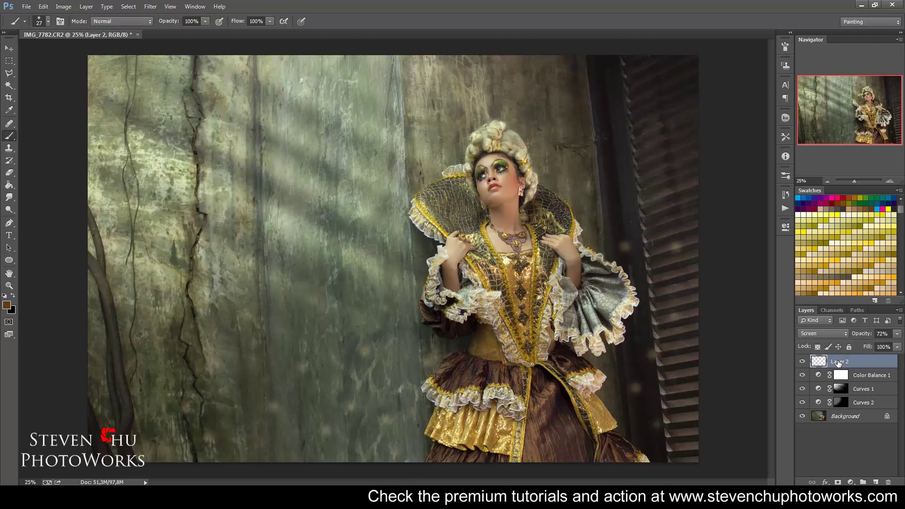
{"action": "left_click", "coordinate": [878, 483]}
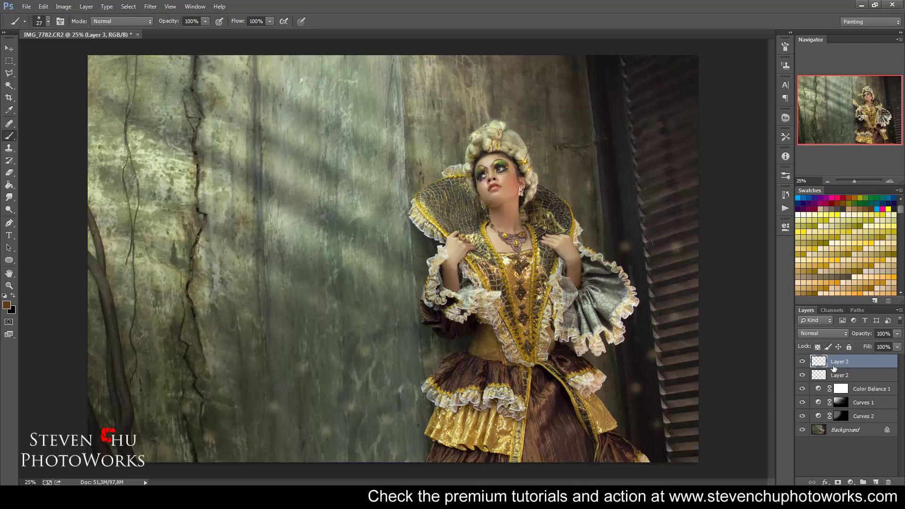
- Set the foreground colour to a light cream
{"action": "left_click", "coordinate": [804, 213]}
{"action": "left_click", "coordinate": [6, 305]}
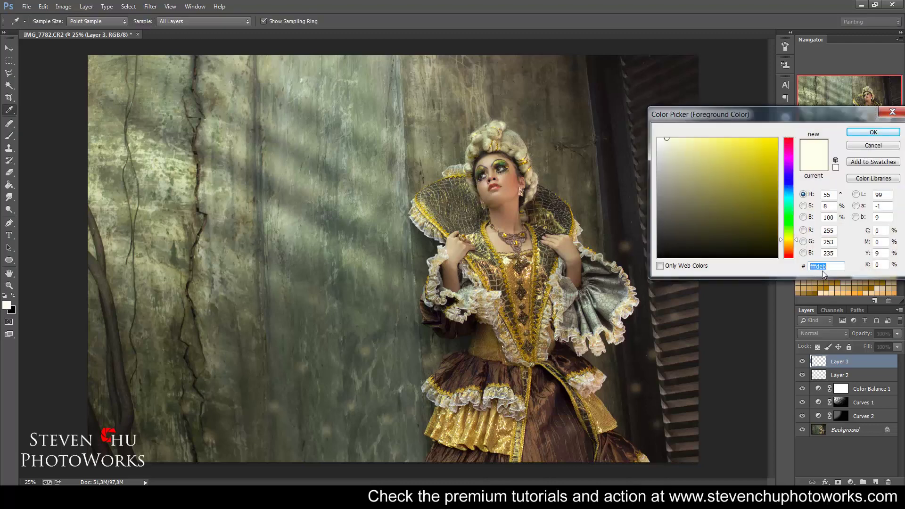
{"action": "left_click", "coordinate": [862, 132]}
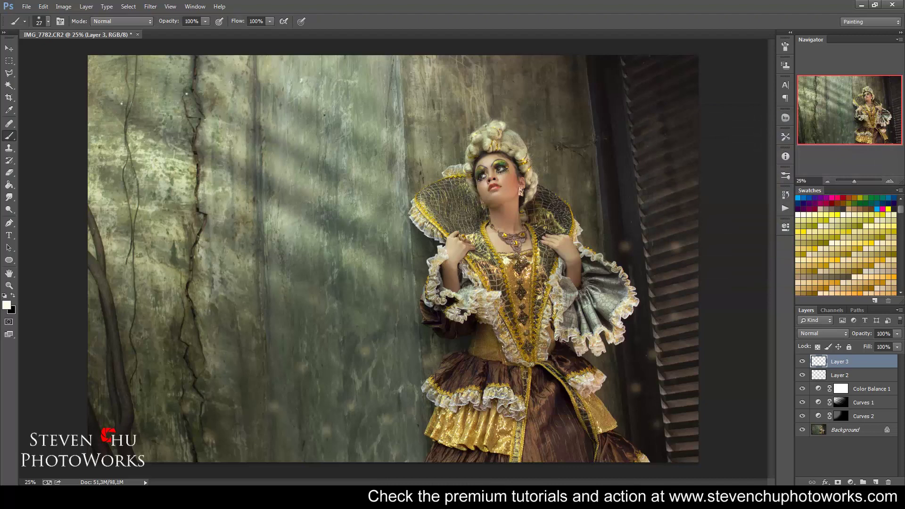
- Paint sparkle dots across the left wall on Layer 3 and blend it in Color Dodge
{"action": "left_click", "coordinate": [160, 206]}
{"action": "left_click", "coordinate": [296, 249]}
{"action": "left_click", "coordinate": [841, 335]}
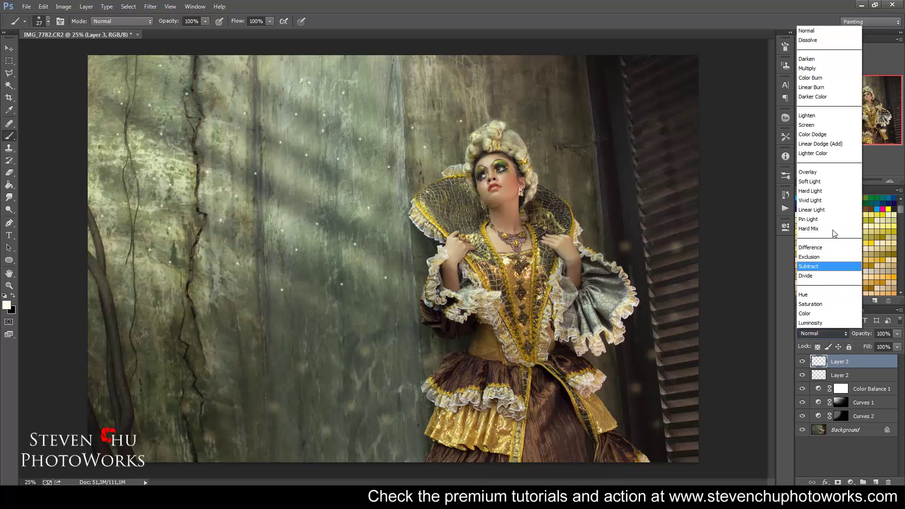
{"action": "left_click", "coordinate": [823, 135]}
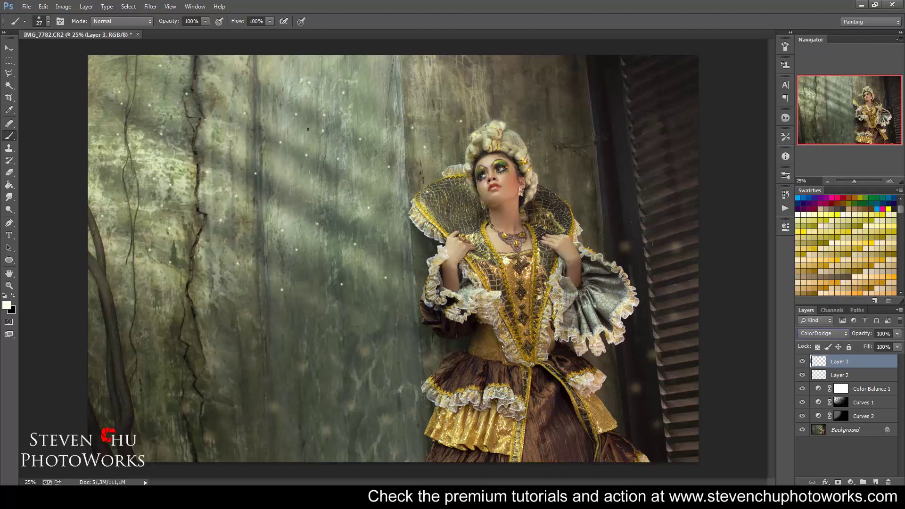
- Add an Outer Glow layer style to the Layer 3 sparkles
{"action": "right_click", "coordinate": [872, 365]}
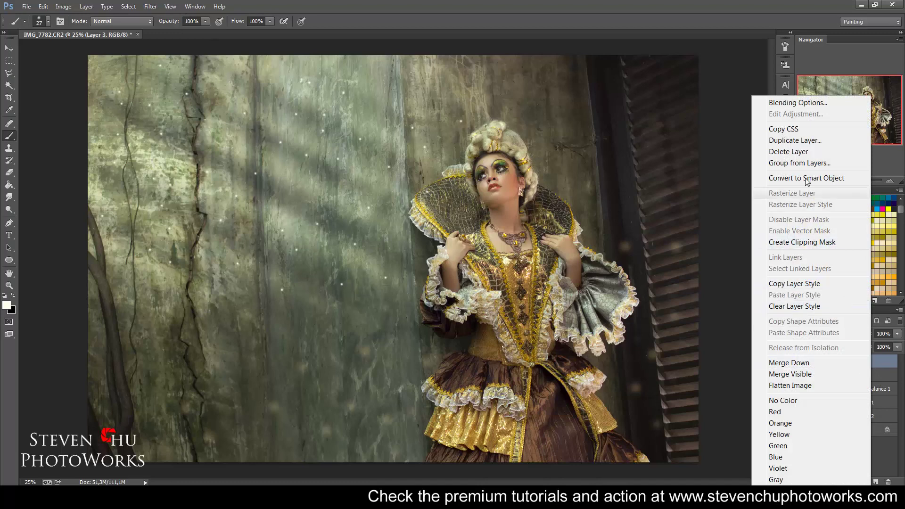
{"action": "left_click", "coordinate": [804, 104]}
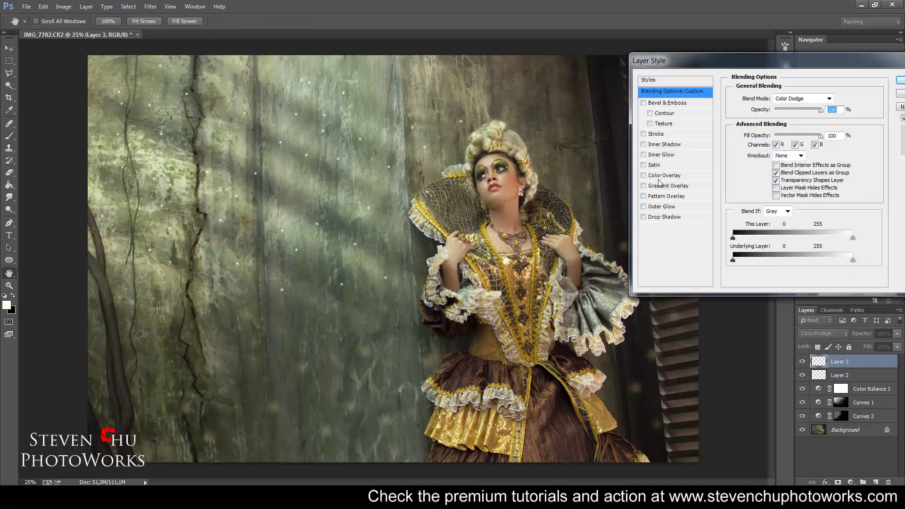
{"action": "left_click", "coordinate": [664, 207]}
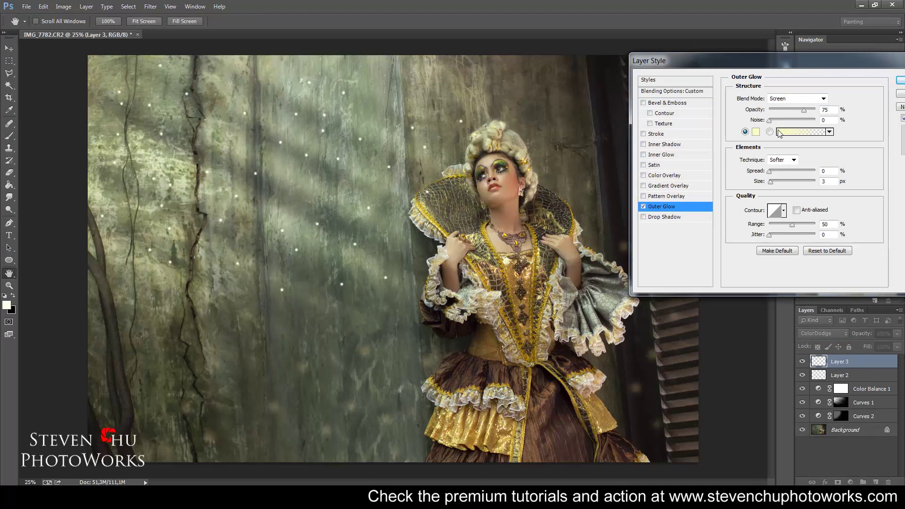
{"action": "left_click_drag", "start_coordinate": [846, 70], "coordinate": [768, 75]}
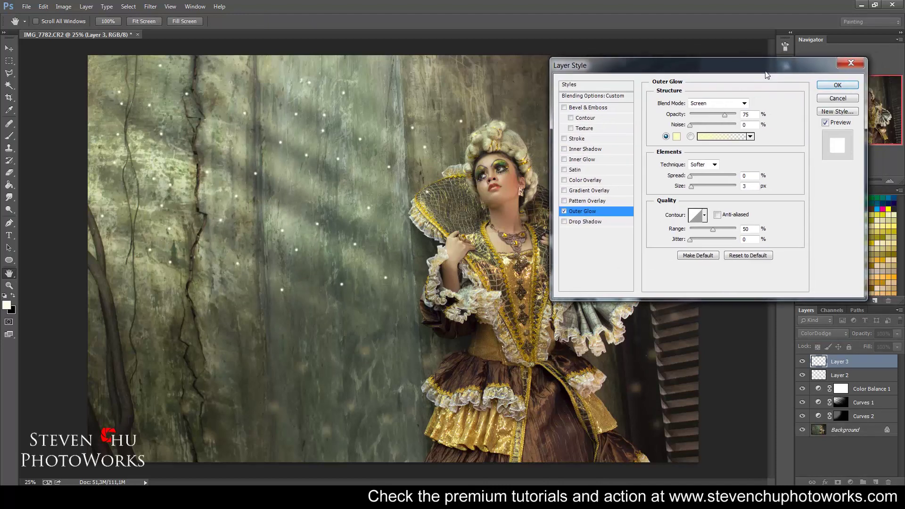
{"action": "left_click", "coordinate": [839, 91]}
{"action": "key", "text": "b"}
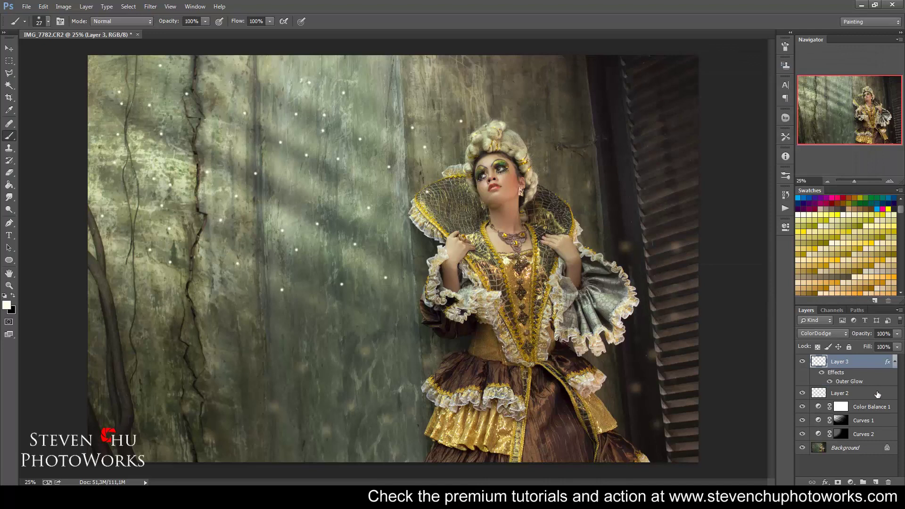
- Add a new layer and merge the glowing sparkles down into one plain layer
{"action": "left_click", "coordinate": [876, 481]}
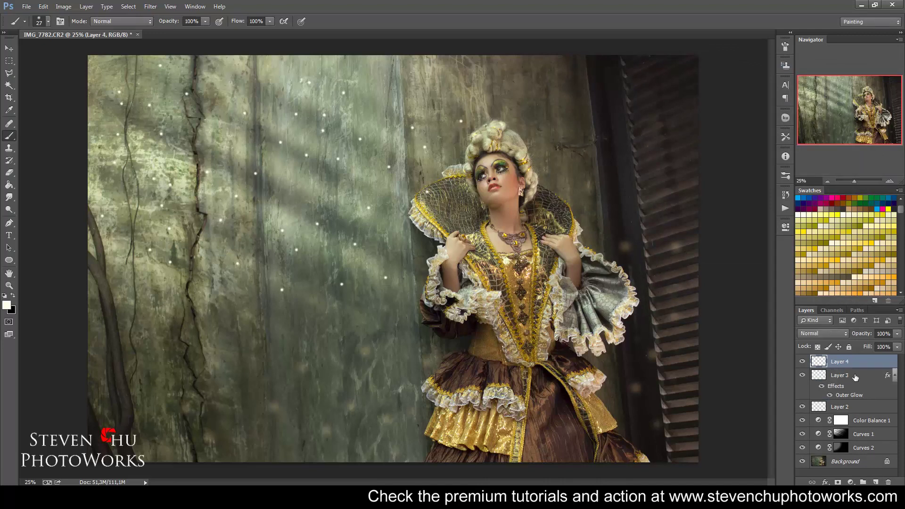
{"action": "key", "text": "ctrl+e"}
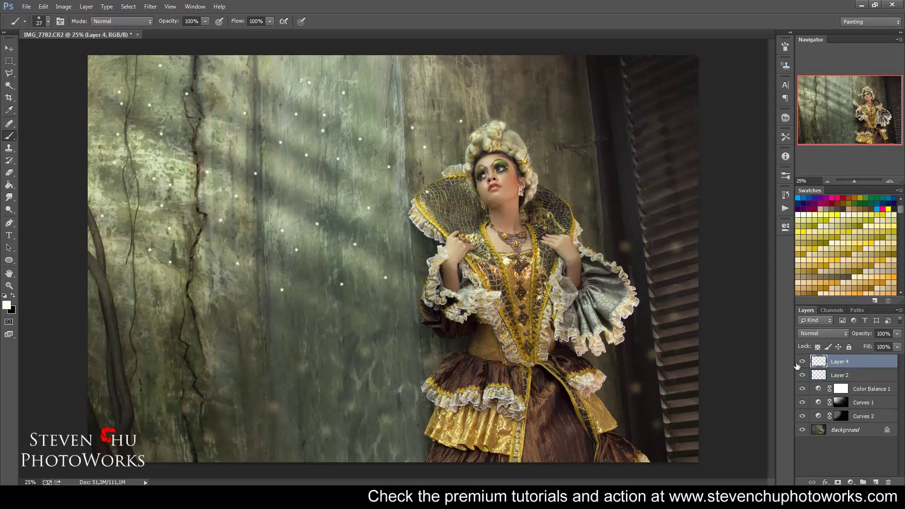
{"action": "left_click", "coordinate": [801, 362]}
{"action": "left_click", "coordinate": [800, 362]}
- Apply a 10-pixel Gaussian Blur to the merged sparkle layer
{"action": "left_click", "coordinate": [150, 7]}
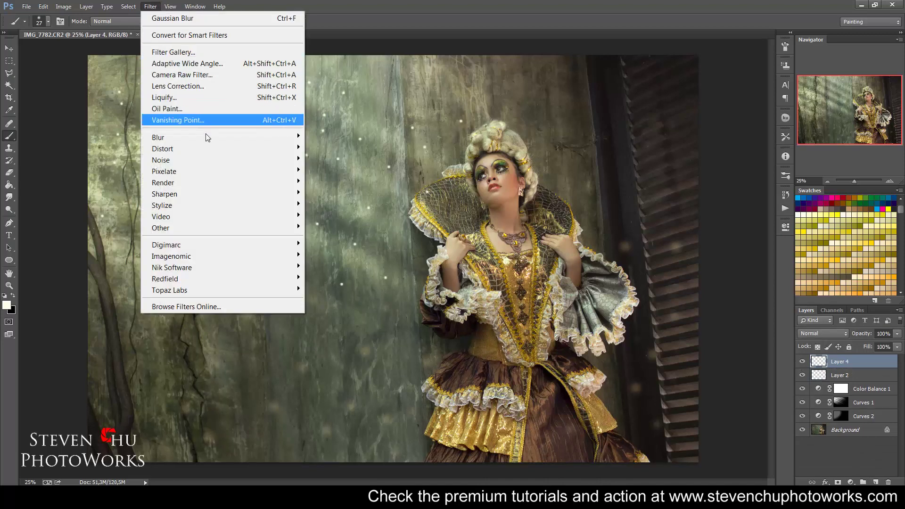
{"action": "left_click", "coordinate": [351, 222]}
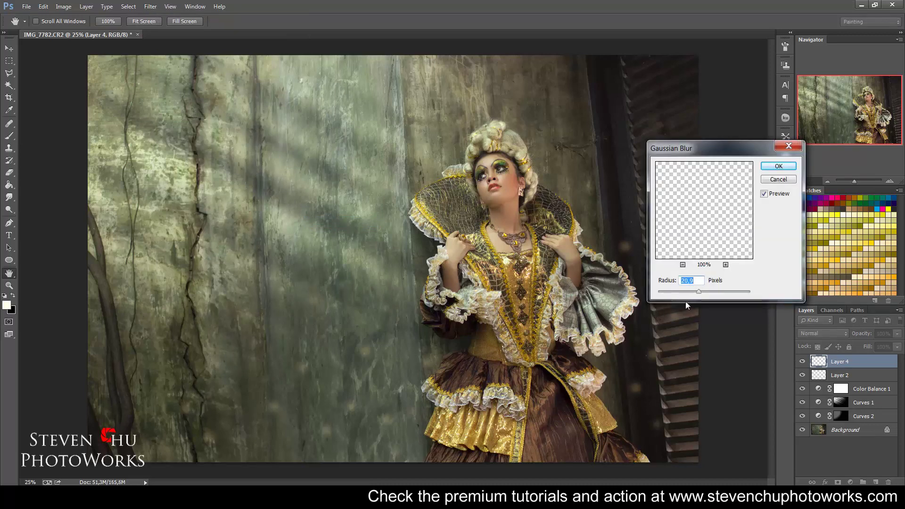
{"action": "left_click", "coordinate": [686, 292]}
{"action": "left_click_drag", "start_coordinate": [683, 293], "coordinate": [689, 292]}
{"action": "left_click", "coordinate": [779, 166]}
{"action": "key", "text": "b"}
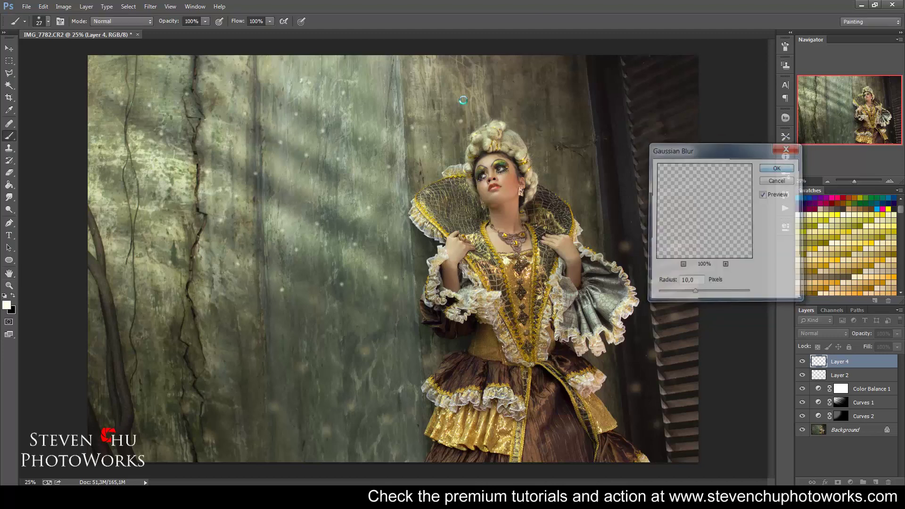
{"action": "left_click", "coordinate": [10, 50]}
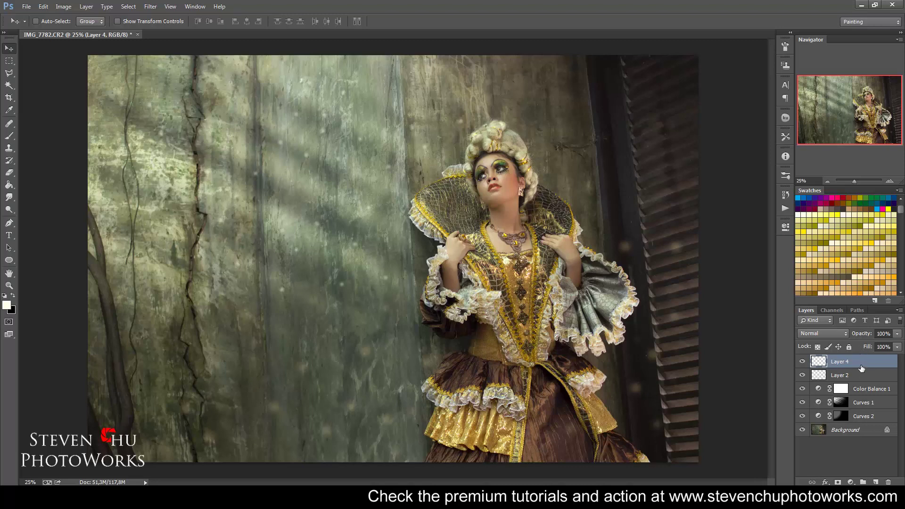
- Stamp all visible layers into a new Layer 5 and Gaussian-blur it
{"action": "key", "text": "ctrl+shift+alt+e"}
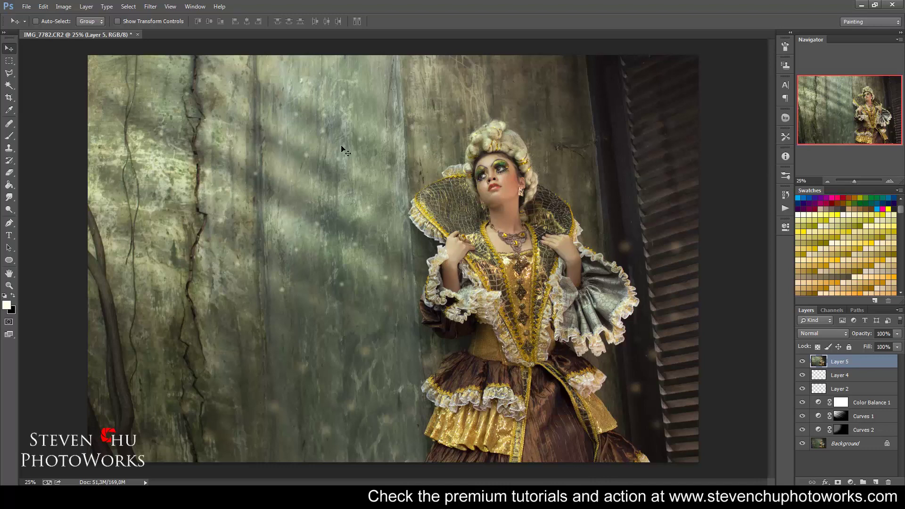
{"action": "left_click", "coordinate": [150, 6]}
{"action": "mouse_move", "coordinate": [157, 137]}
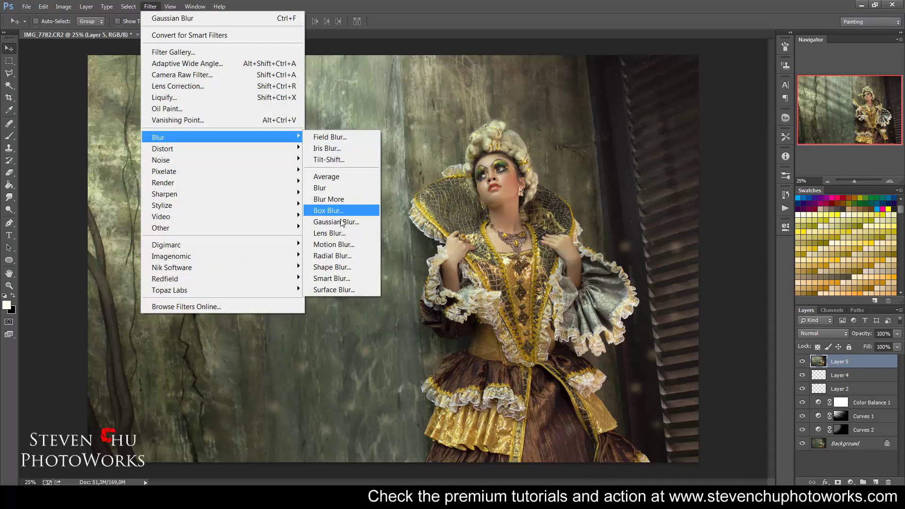
{"action": "left_click", "coordinate": [330, 227]}
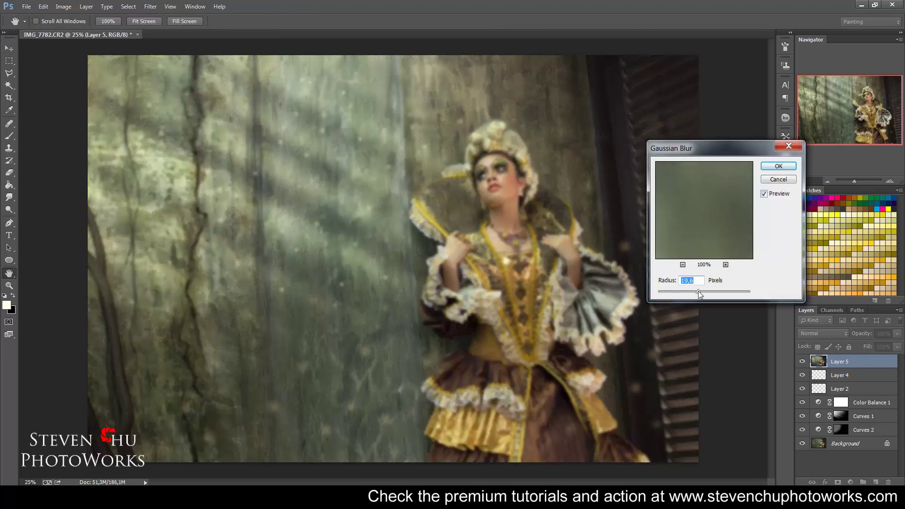
{"action": "left_click", "coordinate": [695, 292]}
{"action": "left_click", "coordinate": [779, 166]}
{"action": "key", "text": "v"}
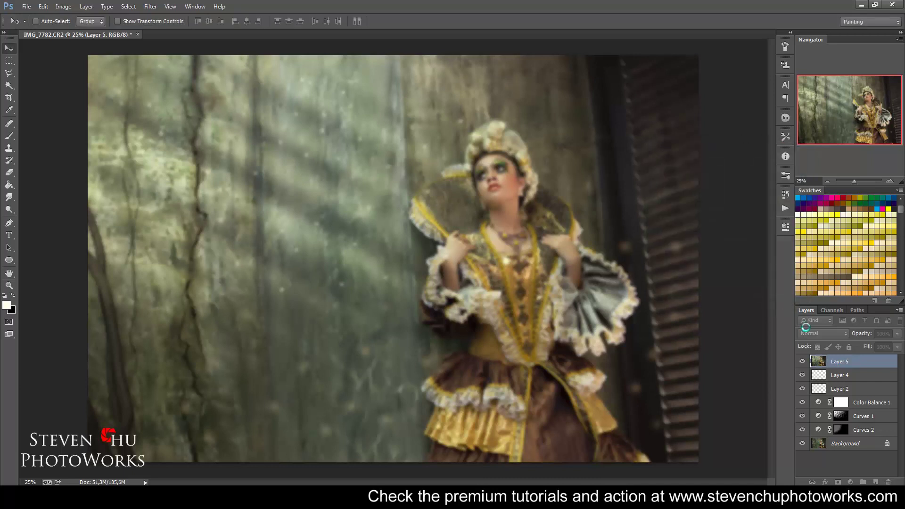
- Set Layer 5 to Screen at 52% opacity and add a layer mask
{"action": "left_click", "coordinate": [813, 334]}
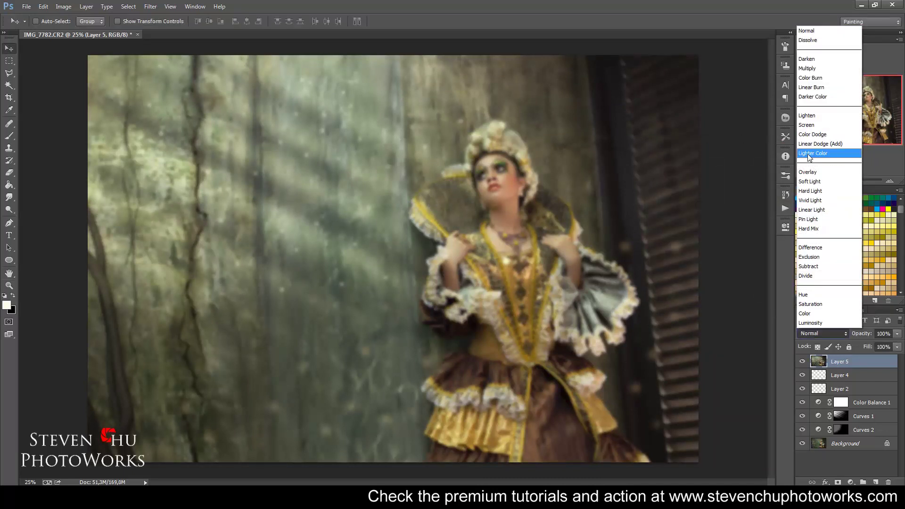
{"action": "left_click", "coordinate": [807, 125]}
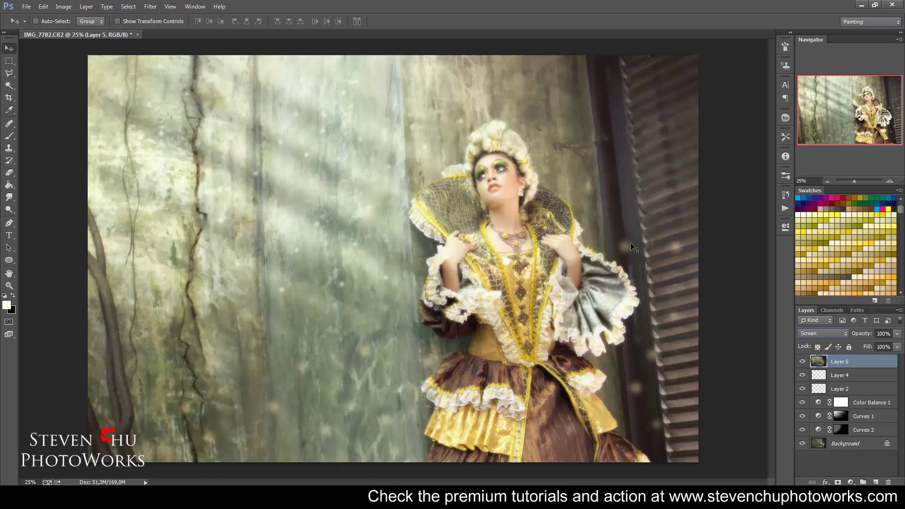
{"action": "left_click", "coordinate": [897, 334]}
{"action": "left_click_drag", "start_coordinate": [898, 346], "coordinate": [875, 347]}
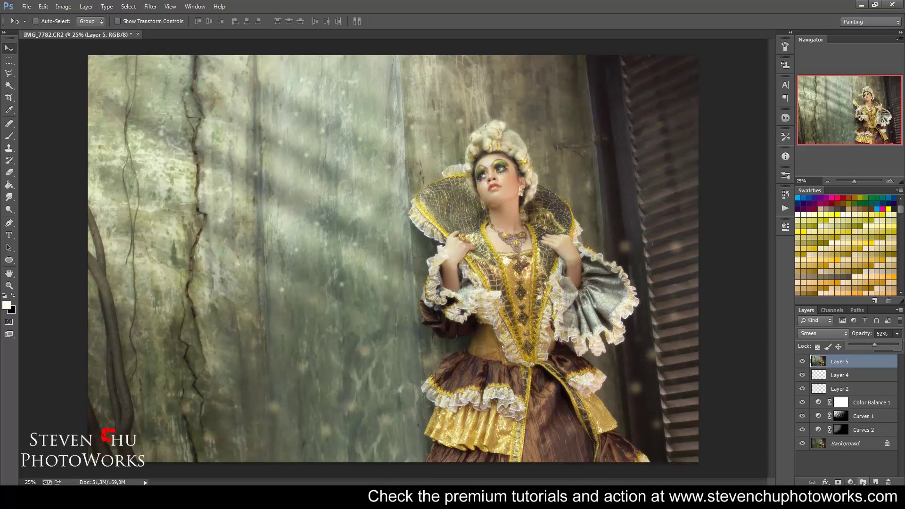
{"action": "left_click", "coordinate": [837, 482]}
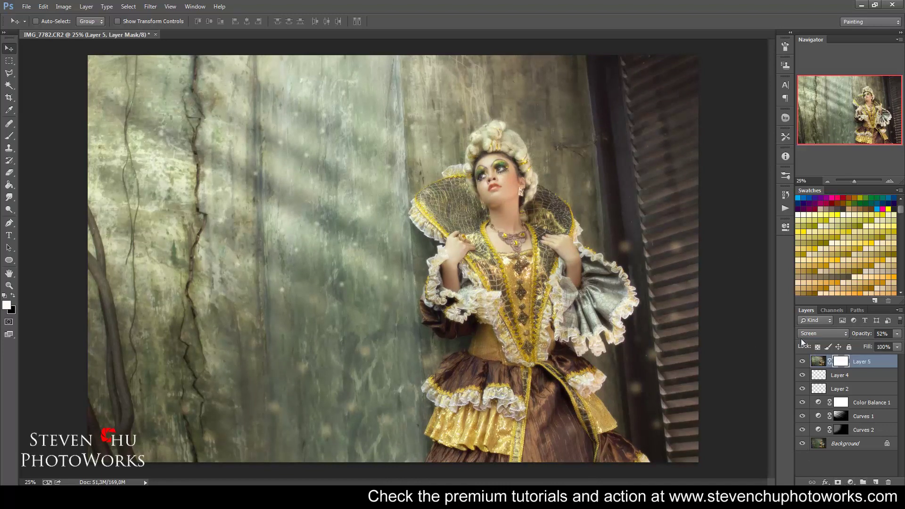
- Invert Layer 5's mask to black, hiding the glow
{"action": "double_click", "coordinate": [842, 362]}
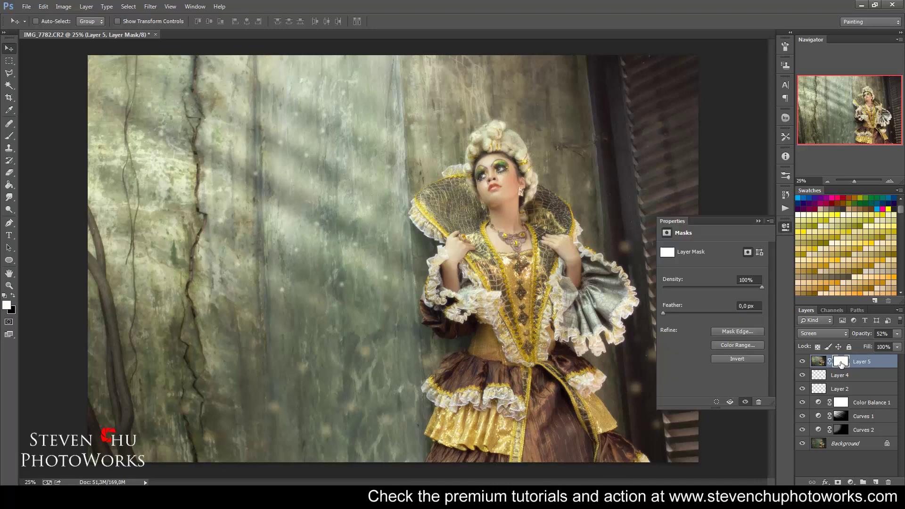
{"action": "left_click", "coordinate": [748, 358]}
{"action": "left_click", "coordinate": [759, 221]}
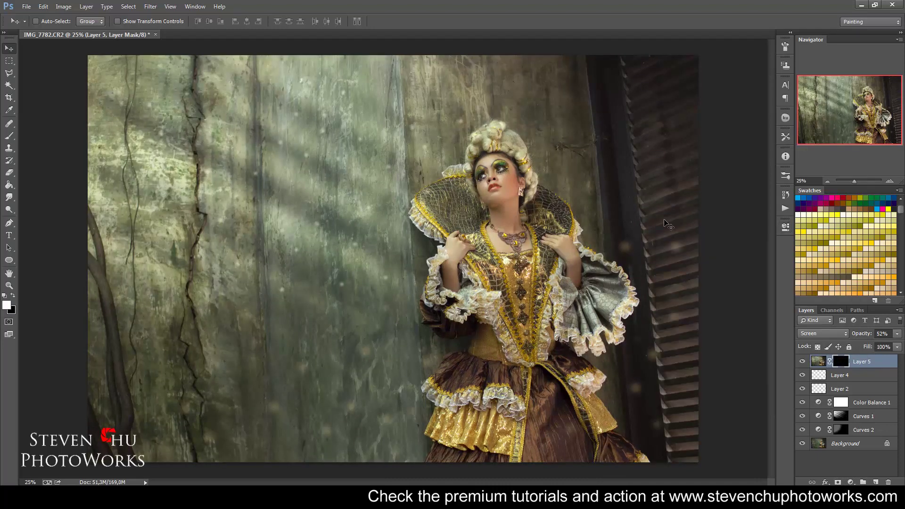
- Set up a soft 326 px brush at 41% opacity
{"action": "left_click", "coordinate": [9, 135]}
{"action": "right_click", "coordinate": [215, 158]}
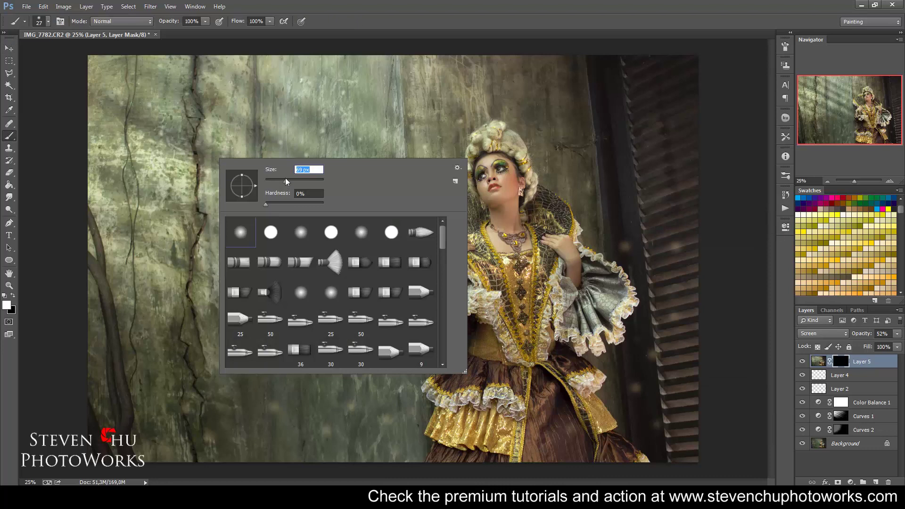
{"action": "left_click", "coordinate": [205, 21]}
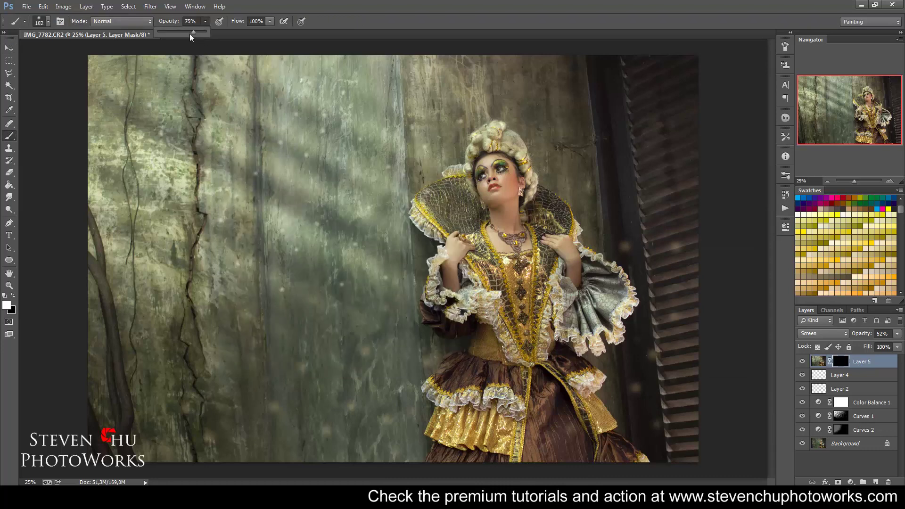
{"action": "left_click_drag", "start_coordinate": [180, 32], "coordinate": [178, 32]}
{"action": "right_click", "coordinate": [207, 113]}
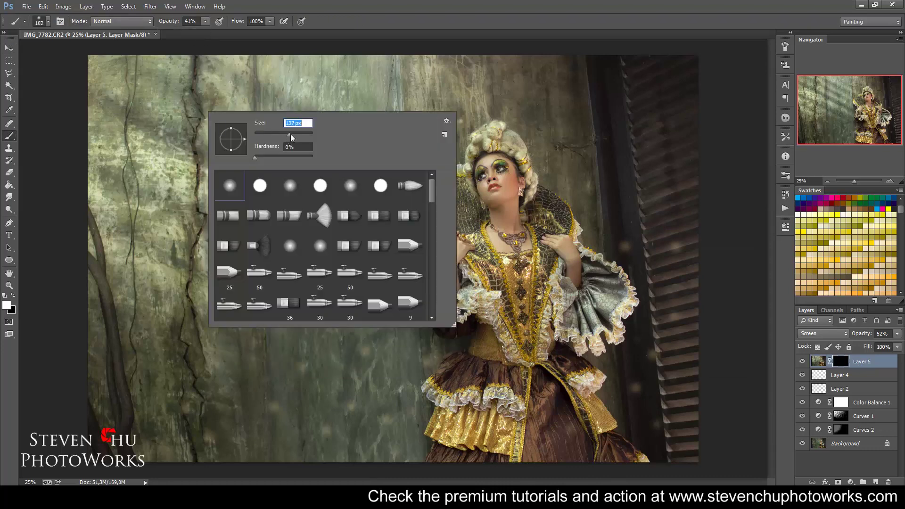
{"action": "left_click_drag", "start_coordinate": [290, 135], "coordinate": [312, 135]}
{"action": "key", "text": "Return"}
- Paint the glow back in on the mask over the left wall and her chest
{"action": "mouse_move", "coordinate": [182, 83]}
{"action": "left_mouse_down"}
{"action": "mouse_move", "coordinate": [160, 245]}
{"action": "mouse_move", "coordinate": [313, 66]}
{"action": "mouse_move", "coordinate": [368, 264]}
{"action": "mouse_move", "coordinate": [175, 328]}
{"action": "left_mouse_up"}
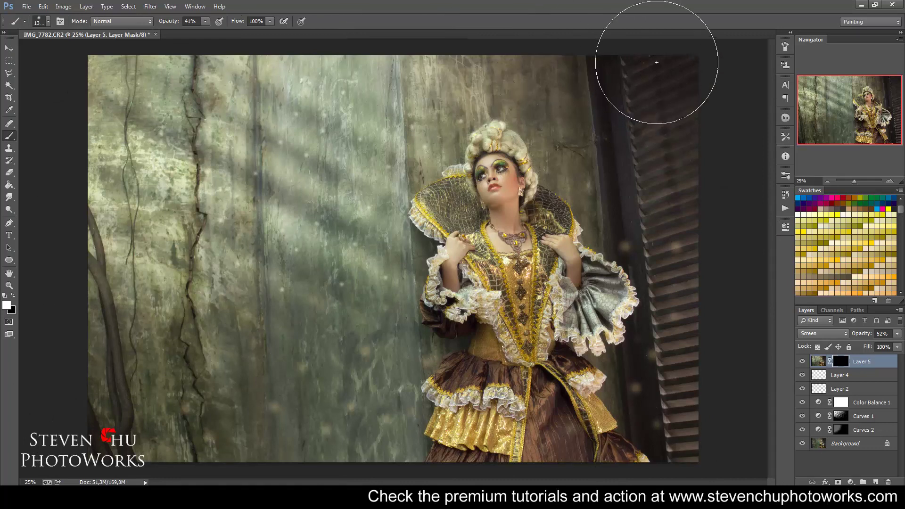
{"action": "left_click_drag", "start_coordinate": [657, 36], "coordinate": [697, 111]}
{"action": "left_click_drag", "start_coordinate": [367, 189], "coordinate": [534, 252]}
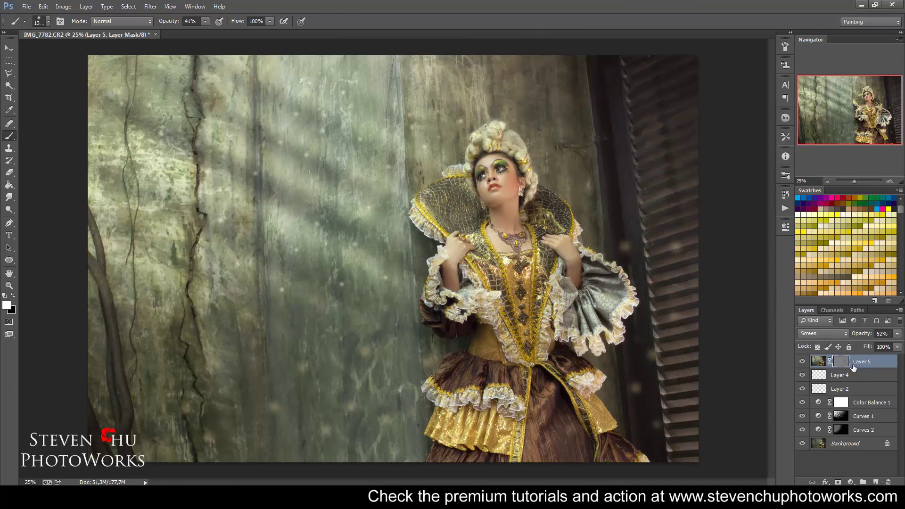
- Create a new empty Layer 6 above Layer 5
{"action": "left_click", "coordinate": [851, 482]}
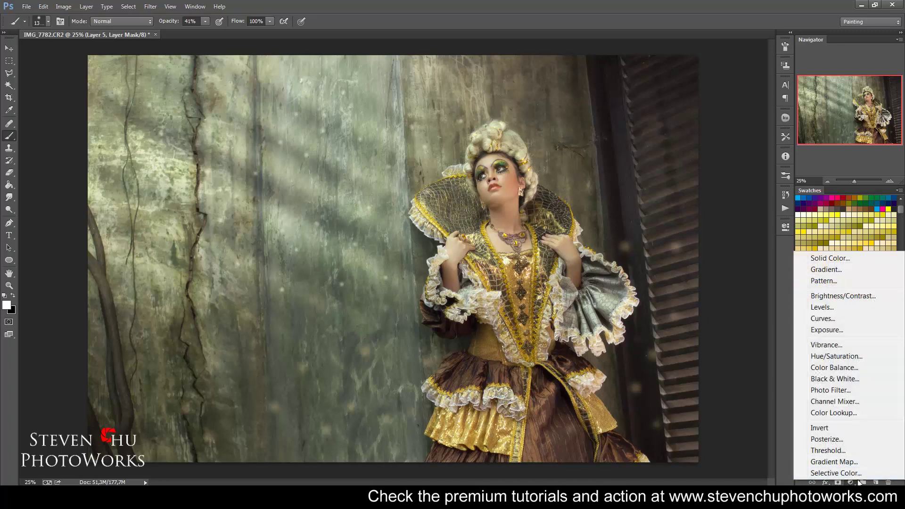
{"action": "left_click", "coordinate": [880, 482]}
{"action": "left_click", "coordinate": [876, 482]}
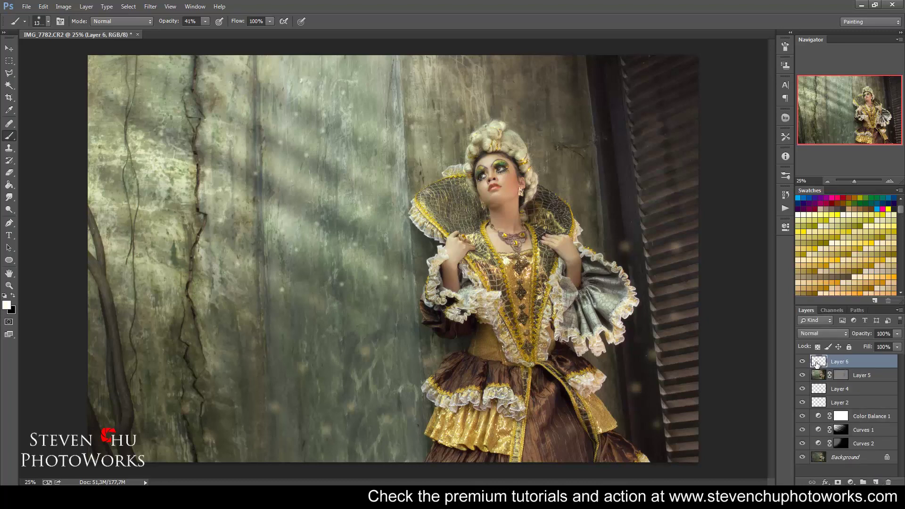
- Draw a sampled skin-tone gradient diagonally down from the top-left corner
{"action": "left_click", "coordinate": [14, 188]}
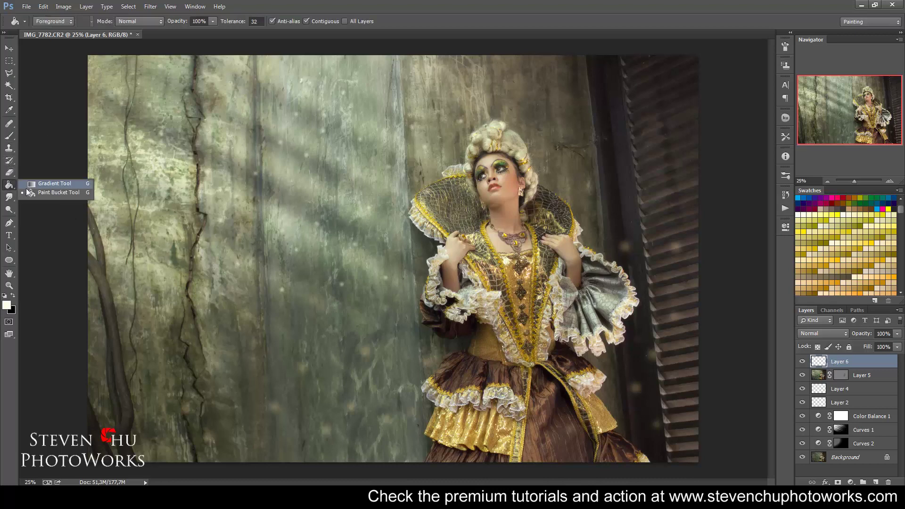
{"action": "left_click", "coordinate": [61, 185]}
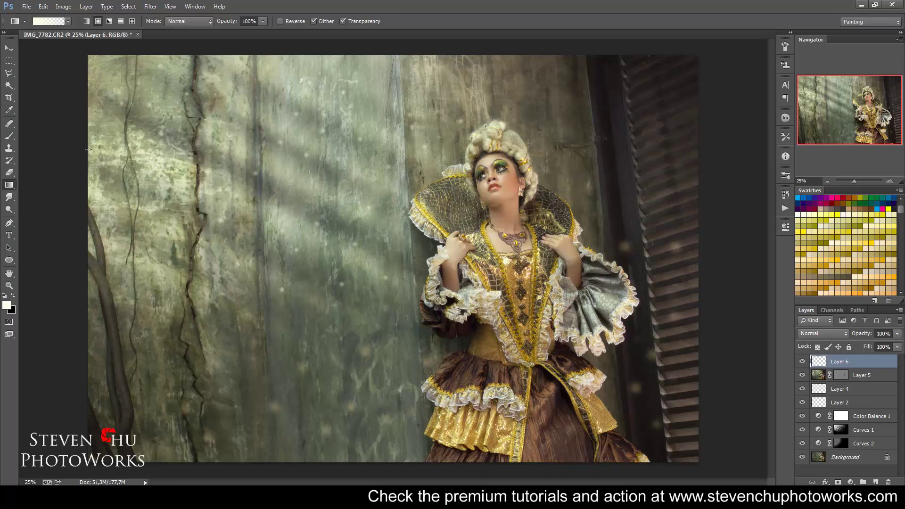
{"action": "left_click", "coordinate": [9, 110]}
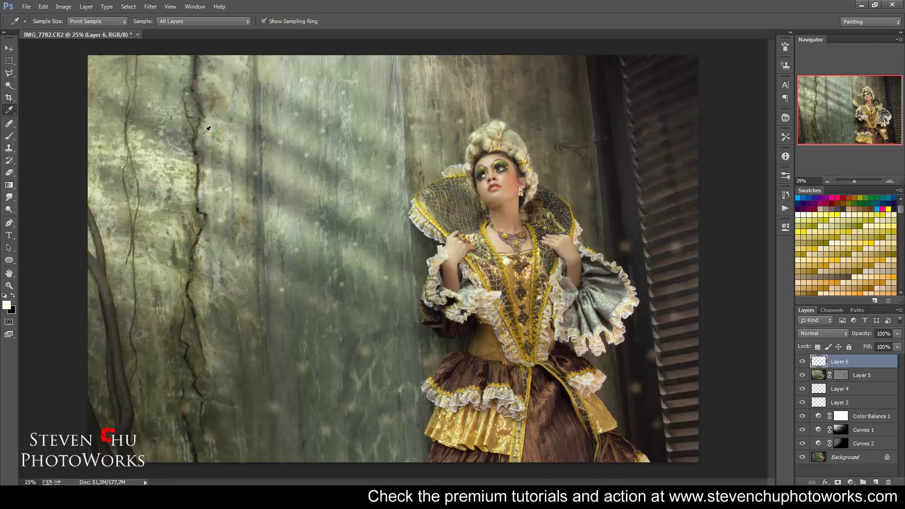
{"action": "left_click", "coordinate": [485, 187]}
{"action": "left_click", "coordinate": [9, 185]}
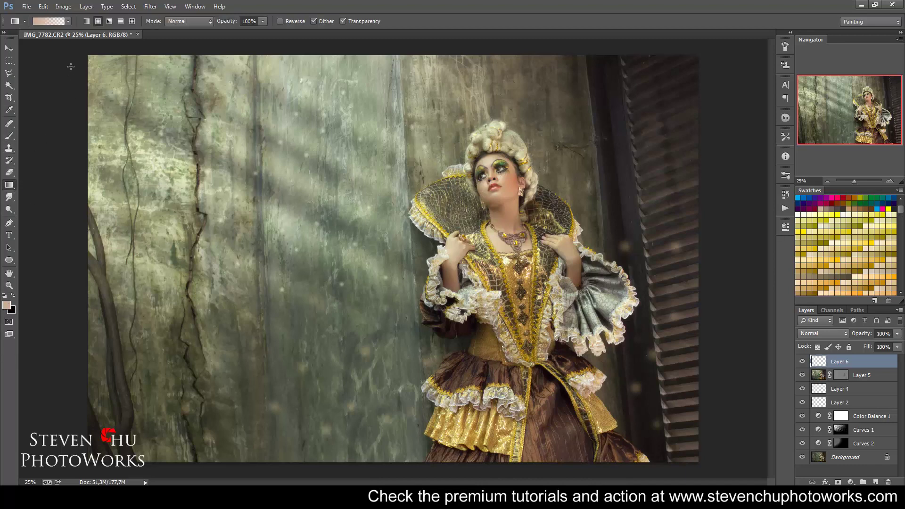
{"action": "left_click_drag", "start_coordinate": [70, 50], "coordinate": [394, 233]}
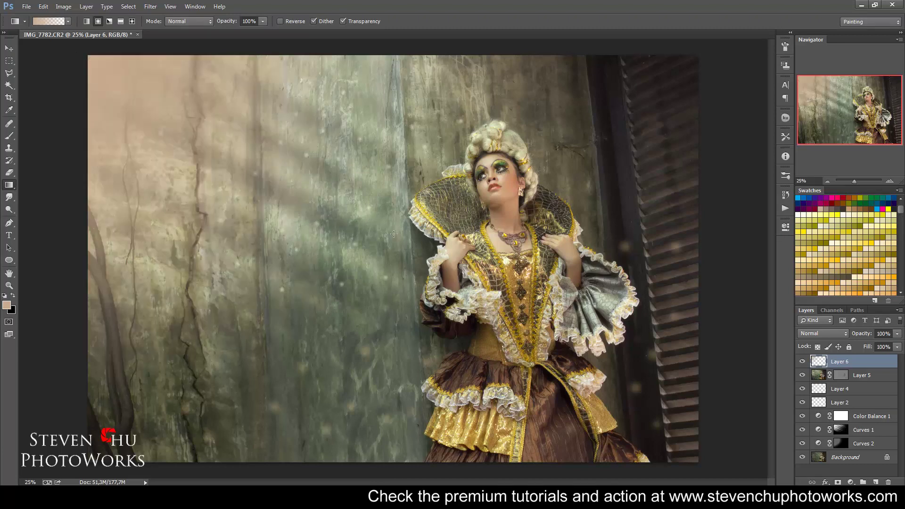
- Blend Layer 6 in Color Dodge at 18% opacity
{"action": "left_click", "coordinate": [828, 333]}
{"action": "left_click", "coordinate": [820, 127]}
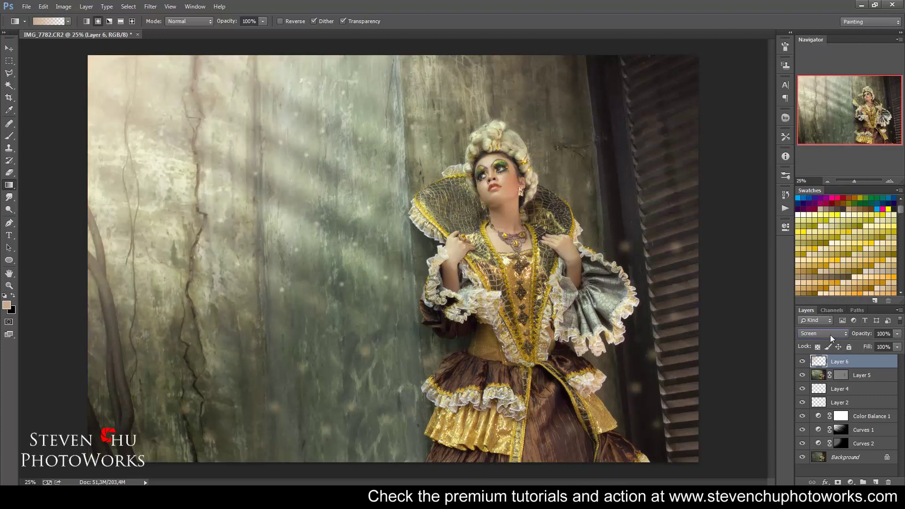
{"action": "left_click", "coordinate": [830, 334]}
{"action": "left_click", "coordinate": [818, 135]}
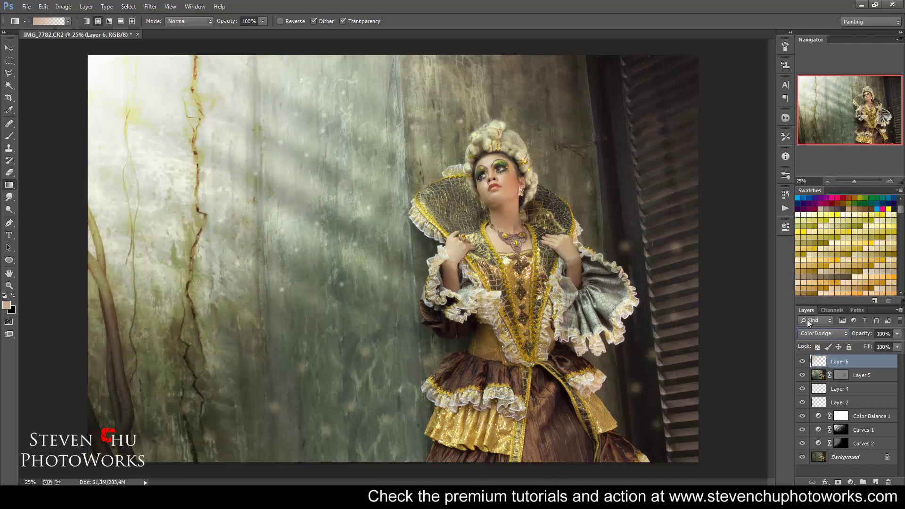
{"action": "left_click", "coordinate": [897, 334]}
{"action": "left_click", "coordinate": [870, 345]}
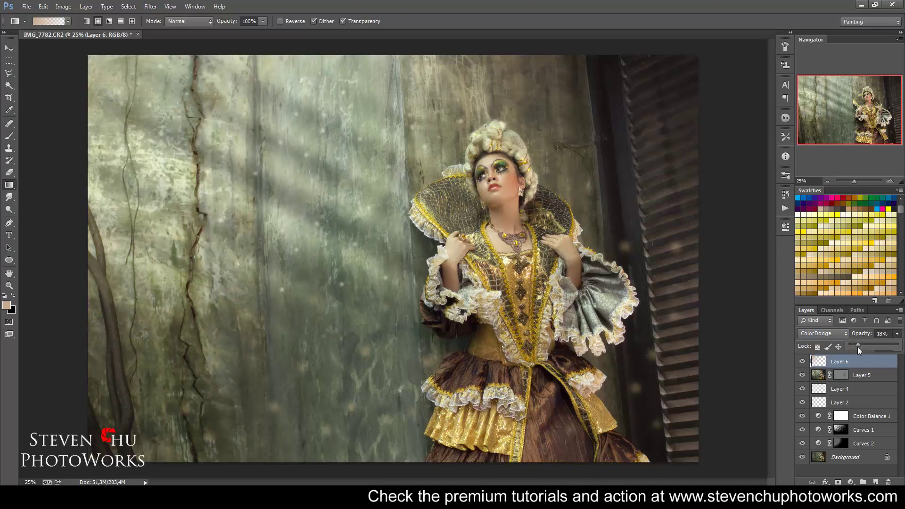
{"action": "key", "text": "Return"}
- Add a Color Balance layer pushing the highlights -16 toward yellow
{"action": "left_click", "coordinate": [857, 480]}
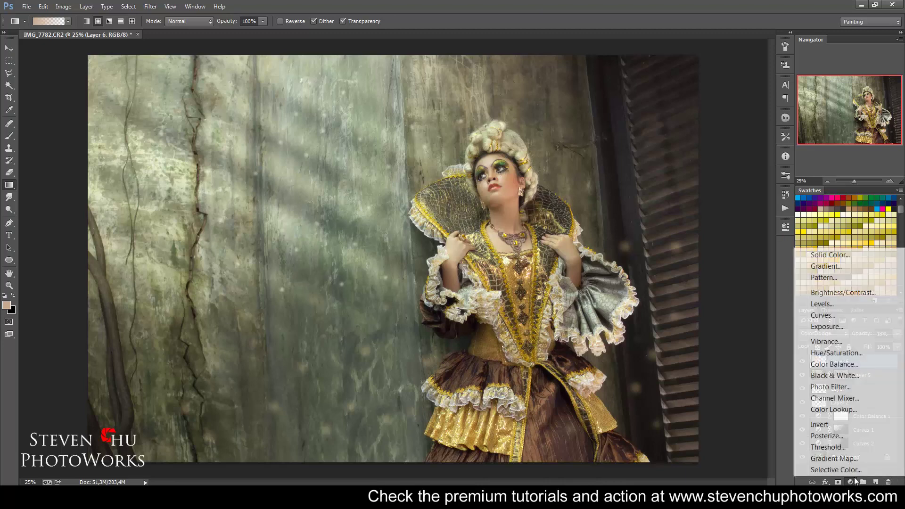
{"action": "left_click", "coordinate": [843, 364]}
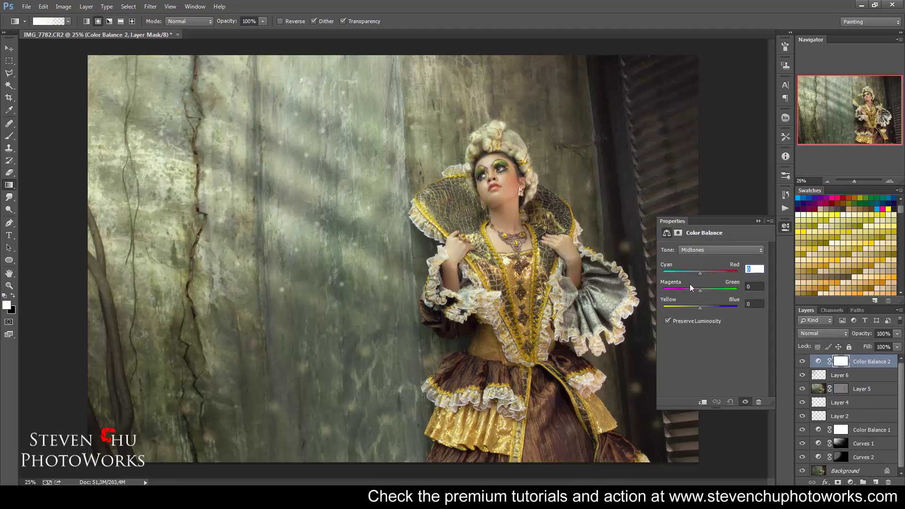
{"action": "left_click", "coordinate": [718, 250]}
{"action": "left_click", "coordinate": [710, 278]}
{"action": "left_click_drag", "start_coordinate": [700, 307], "coordinate": [695, 307]}
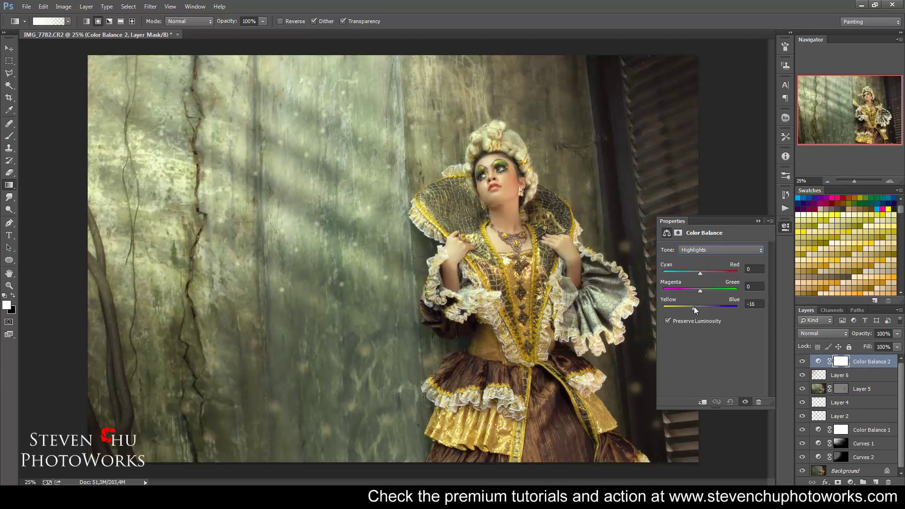
- Shift the Color Balance shadows to -4, 0, +1
{"action": "left_click", "coordinate": [708, 249]}
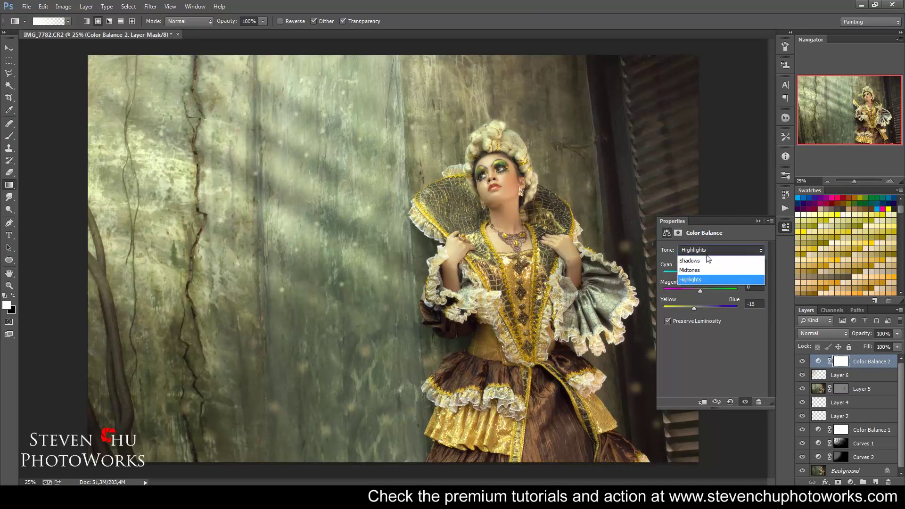
{"action": "left_click", "coordinate": [705, 259]}
{"action": "left_click_drag", "start_coordinate": [701, 307], "coordinate": [705, 308]}
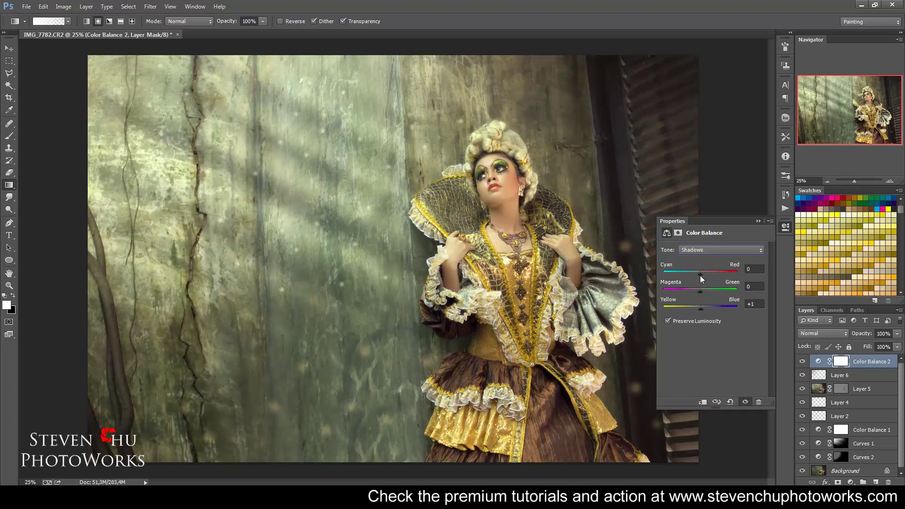
{"action": "left_click_drag", "start_coordinate": [700, 276], "coordinate": [699, 276]}
{"action": "left_click", "coordinate": [759, 221]}
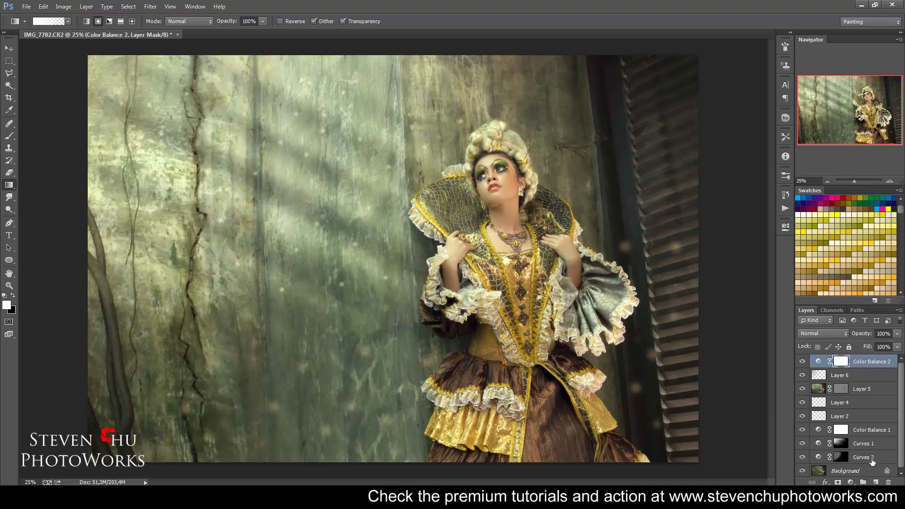
- Group Color Balance 2 through Curves 2 into Group 1, then toggle its visibility to compare
{"action": "left_click", "coordinate": [866, 455], "text": "shift"}
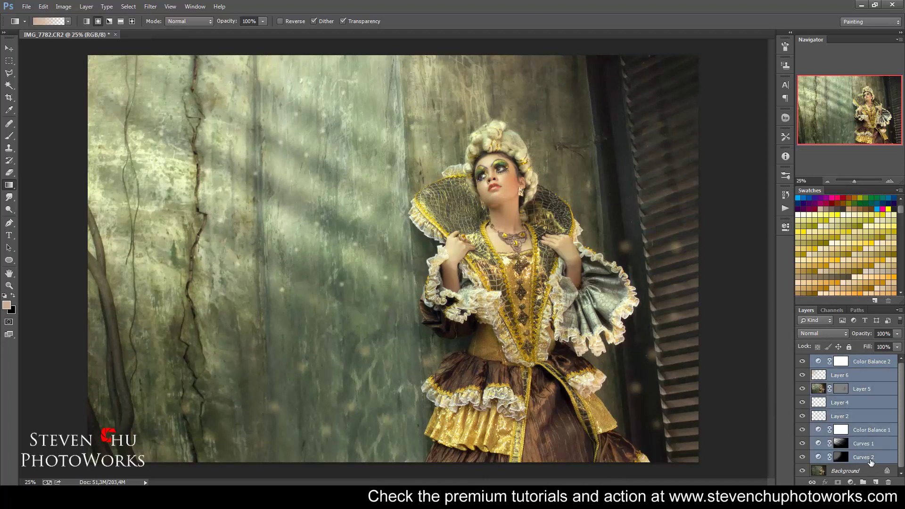
{"action": "key", "text": "ctrl+g"}
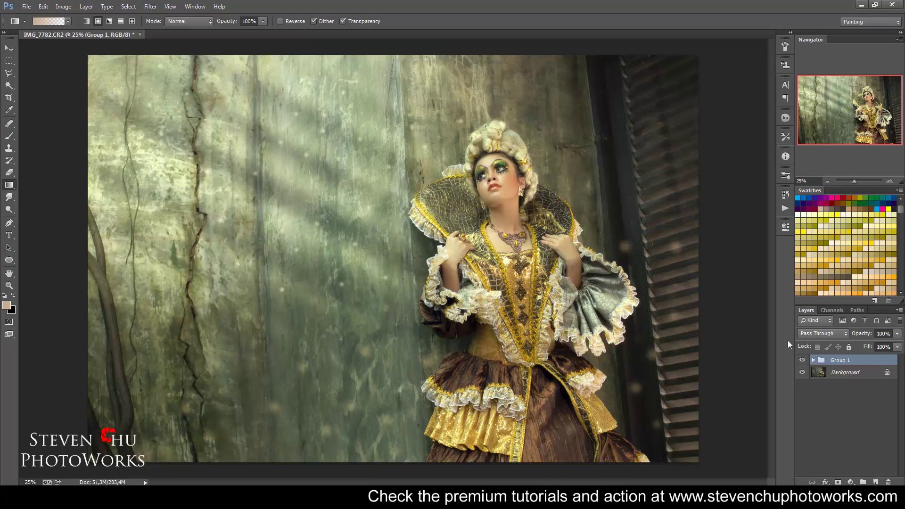
{"action": "left_click", "coordinate": [802, 360]}
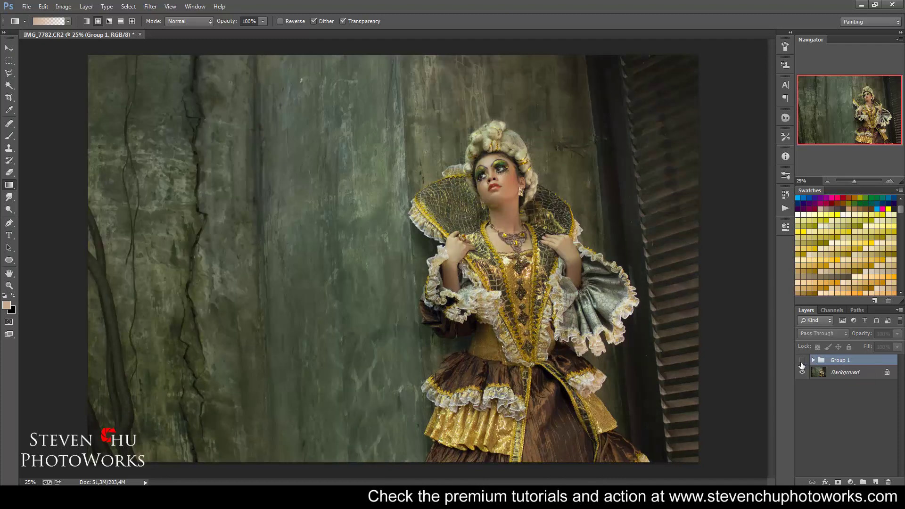
{"action": "left_click", "coordinate": [802, 361]}
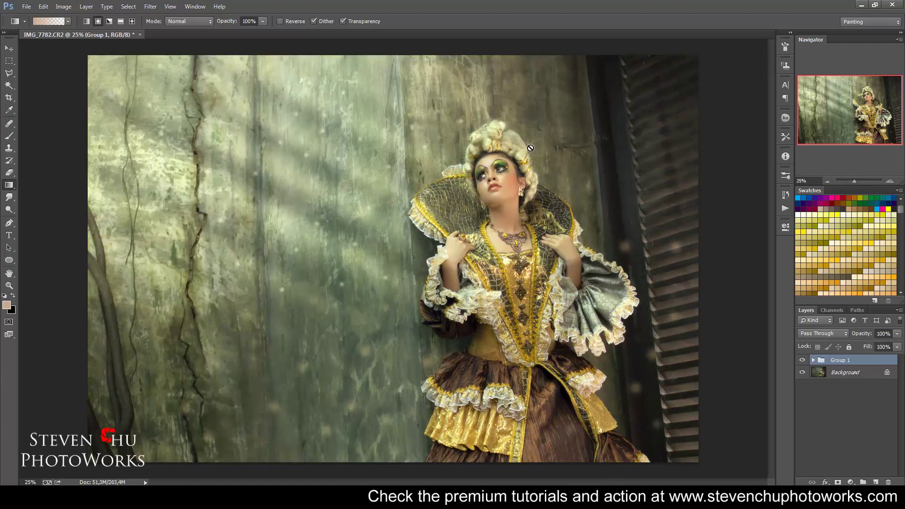